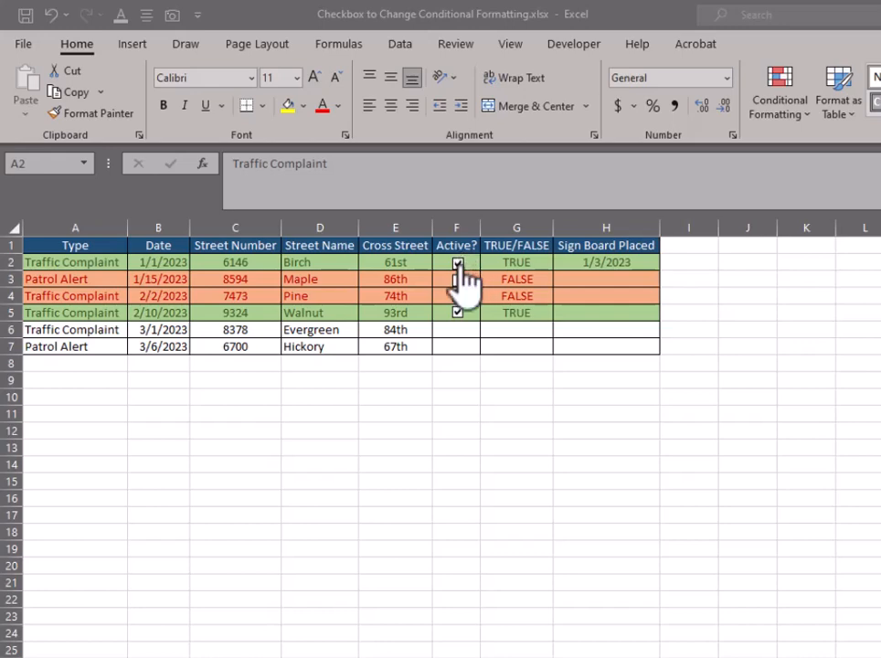
Step: Toggle the Active? checkboxes in rows 2 to 4, leaving rows 2 and 3 unchecked and row 4 checked
left_click(459, 265)
left_click(458, 266)
left_click(458, 278)
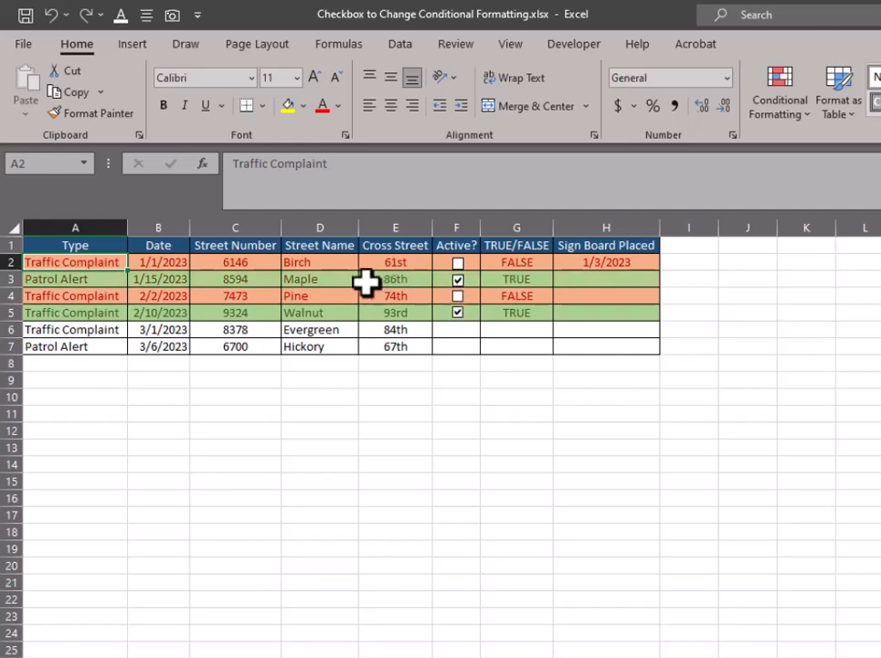
left_click(458, 262)
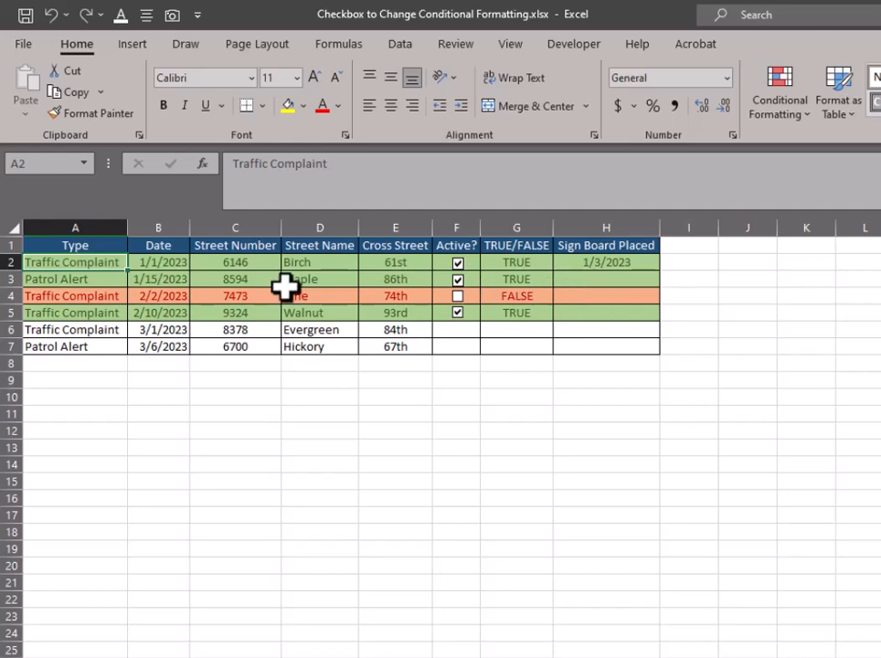
left_click(458, 297)
left_click(458, 279)
left_click(458, 262)
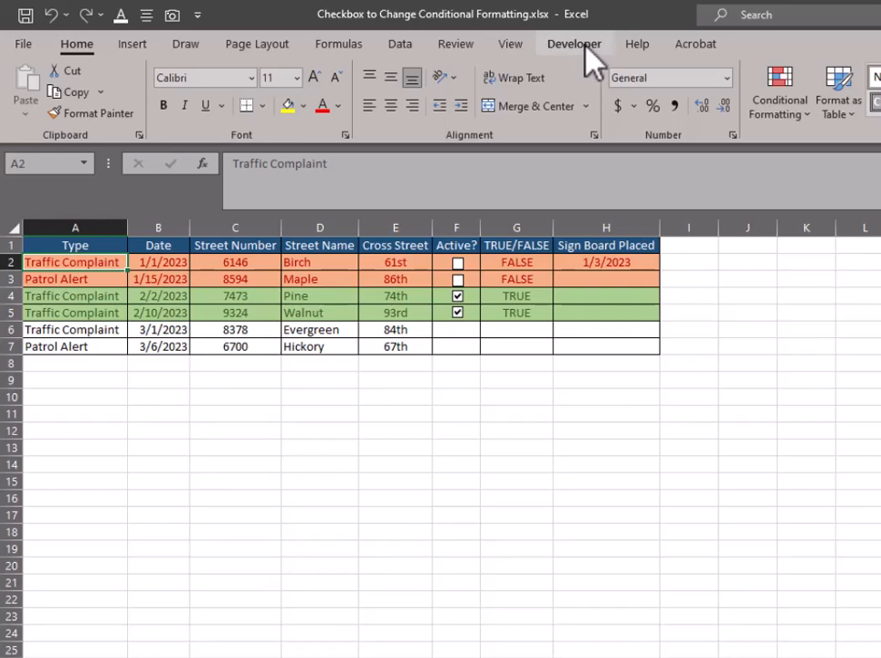
Step: Check in the ribbon customization options that Developer is enabled, and return to the worksheet
left_click(21, 45)
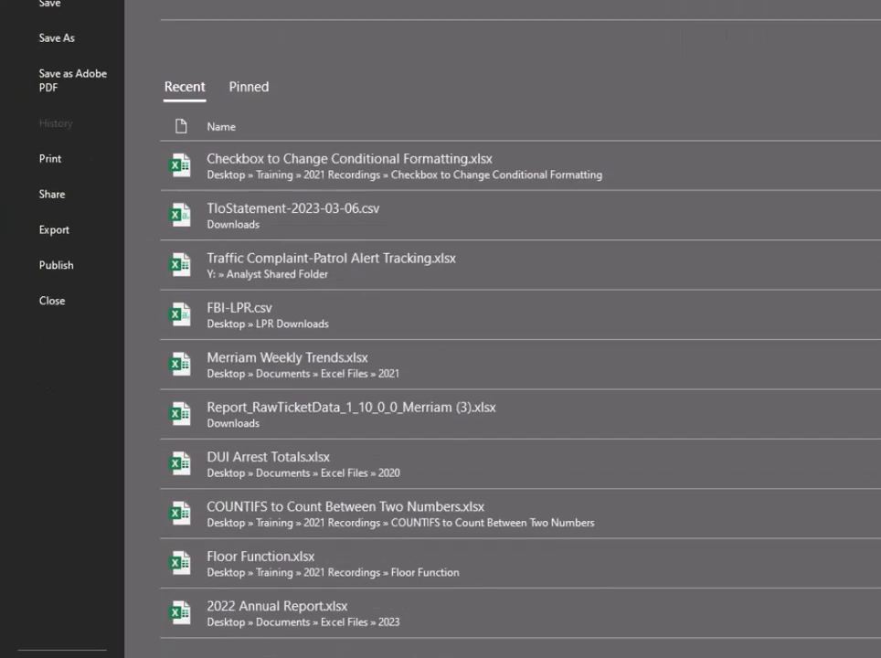
left_click(59, 638)
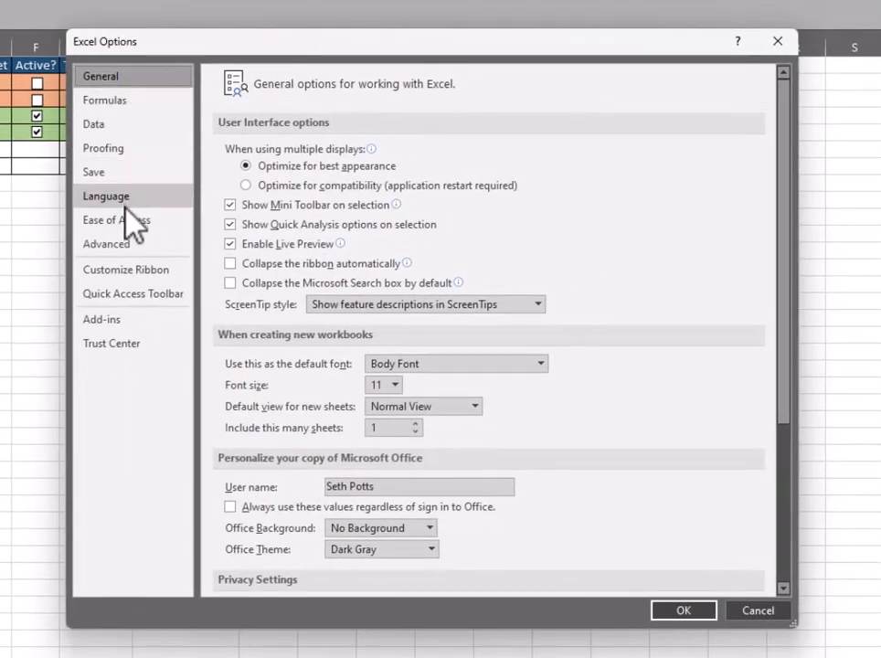
left_click(116, 275)
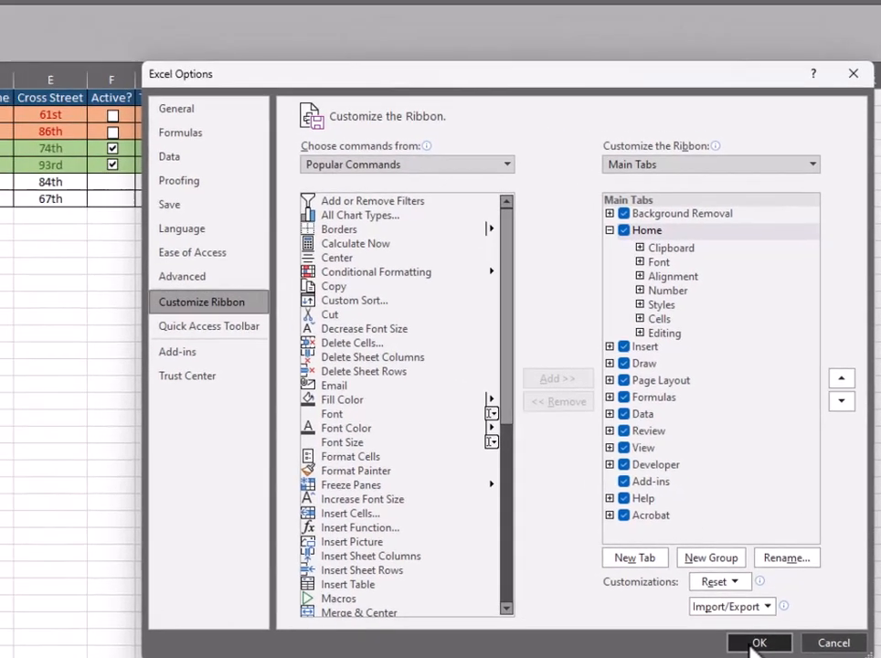
left_click(758, 644)
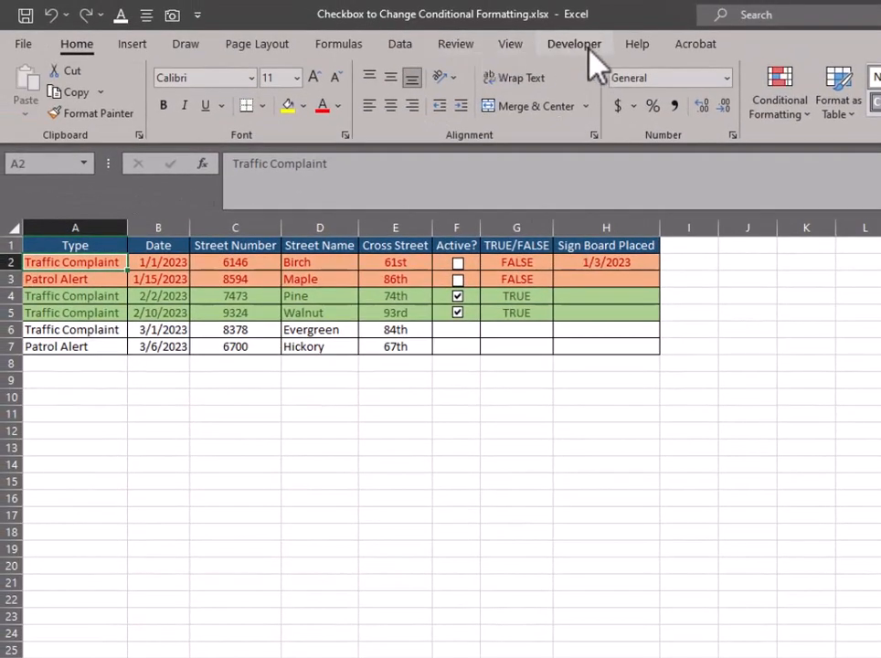
left_click(462, 468)
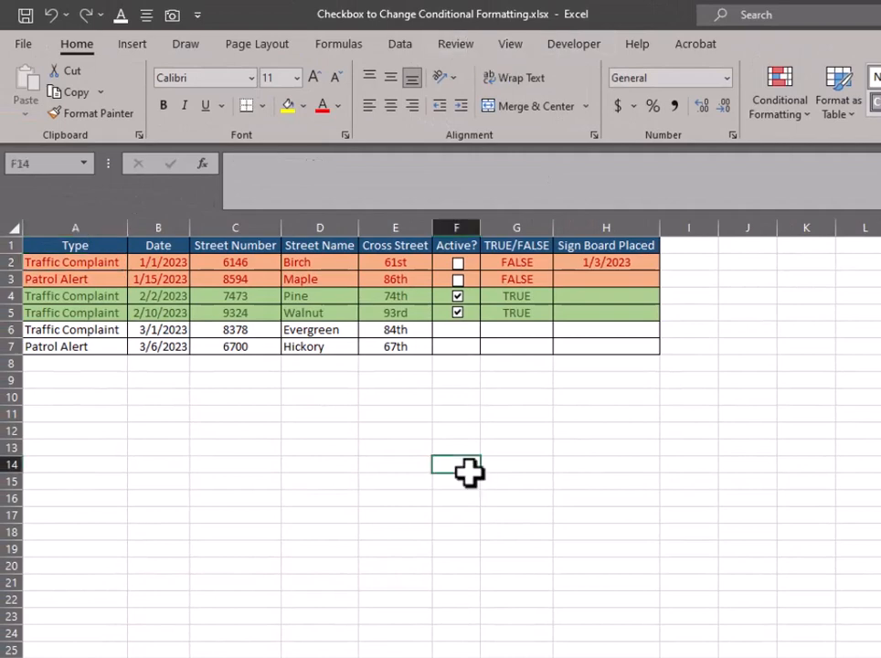
Step: Insert a check box form control just below the table, around cell F9
left_click(454, 334)
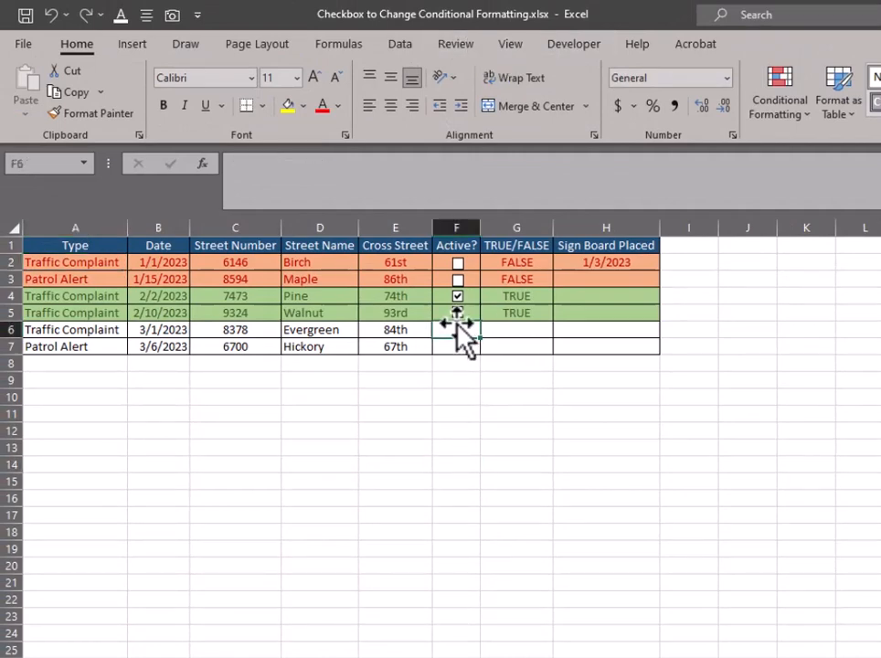
left_click(580, 46)
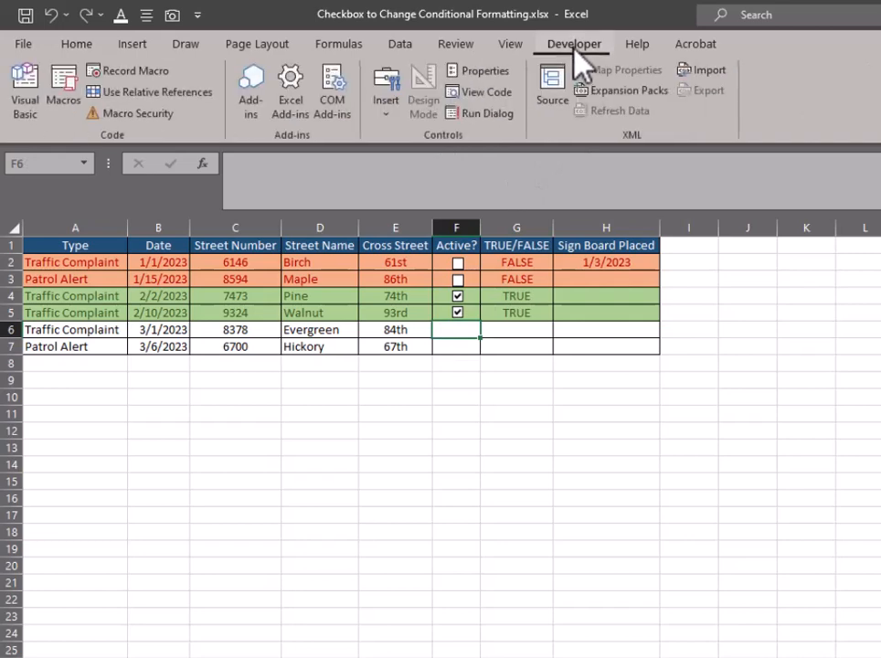
left_click(389, 114)
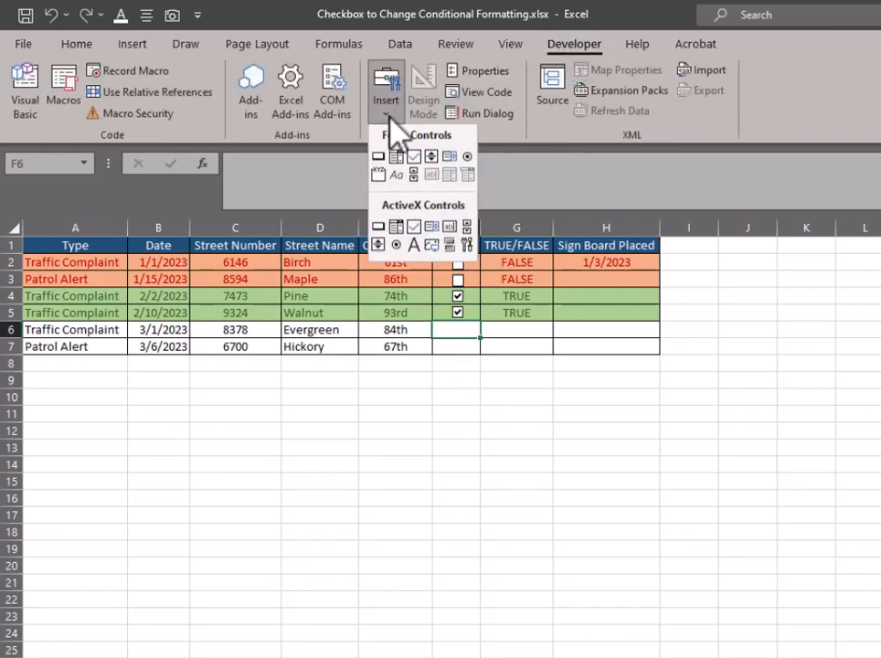
left_click(416, 161)
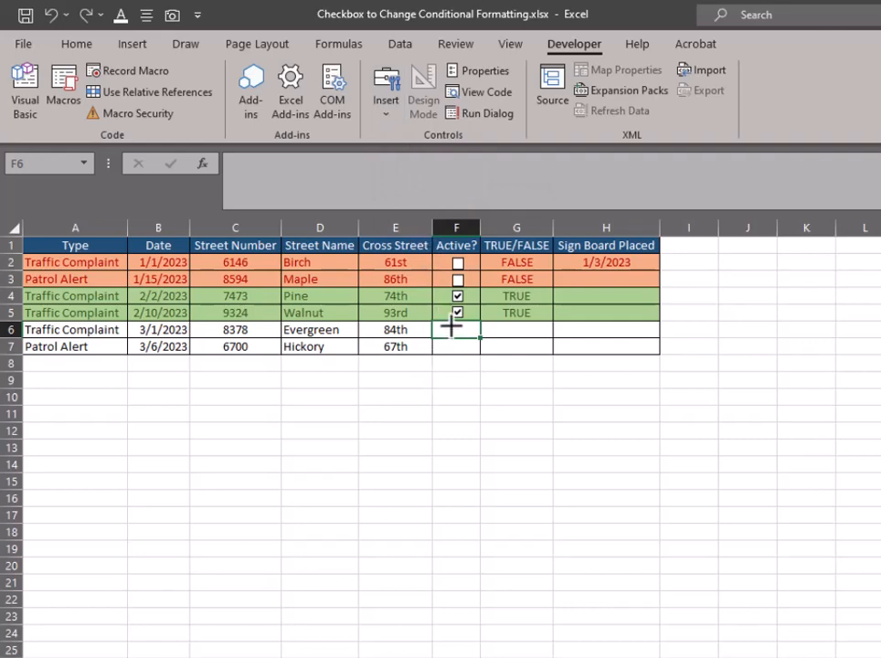
left_click(449, 378)
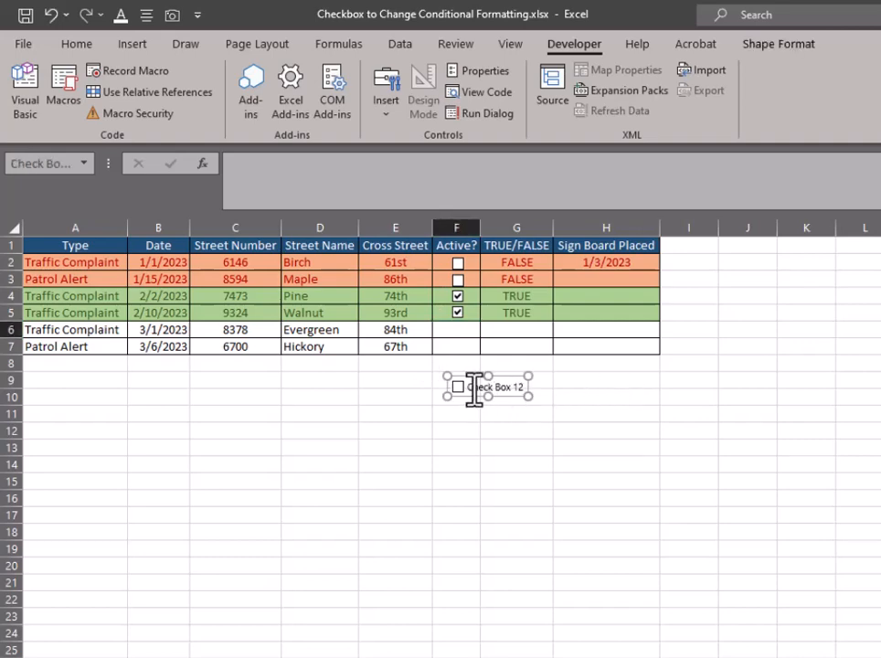
Step: Remove the new checkbox's label text and move the checkbox into cell F6
left_click(471, 388)
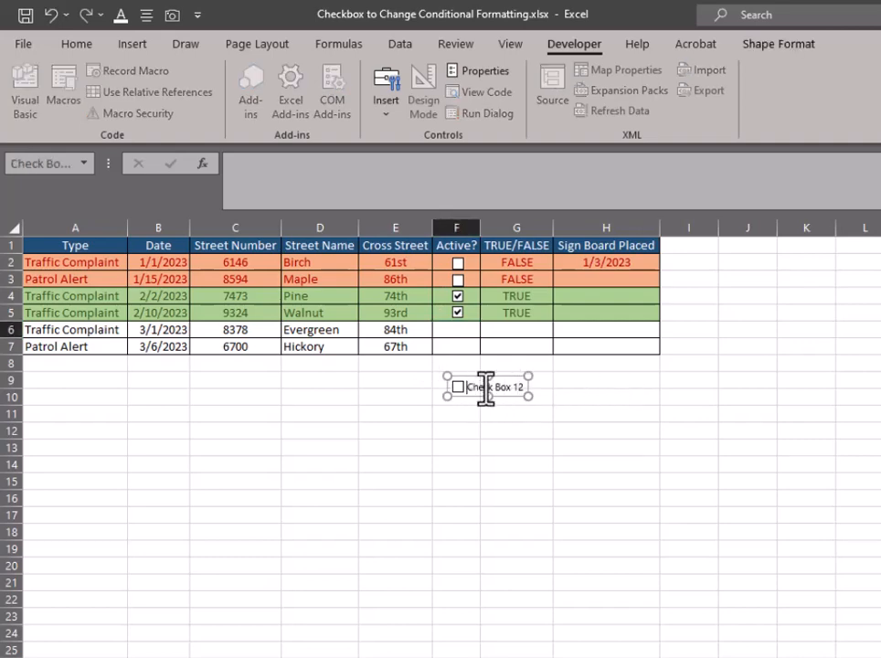
left_click_drag(471, 388, 460, 330)
key("BackSpace")
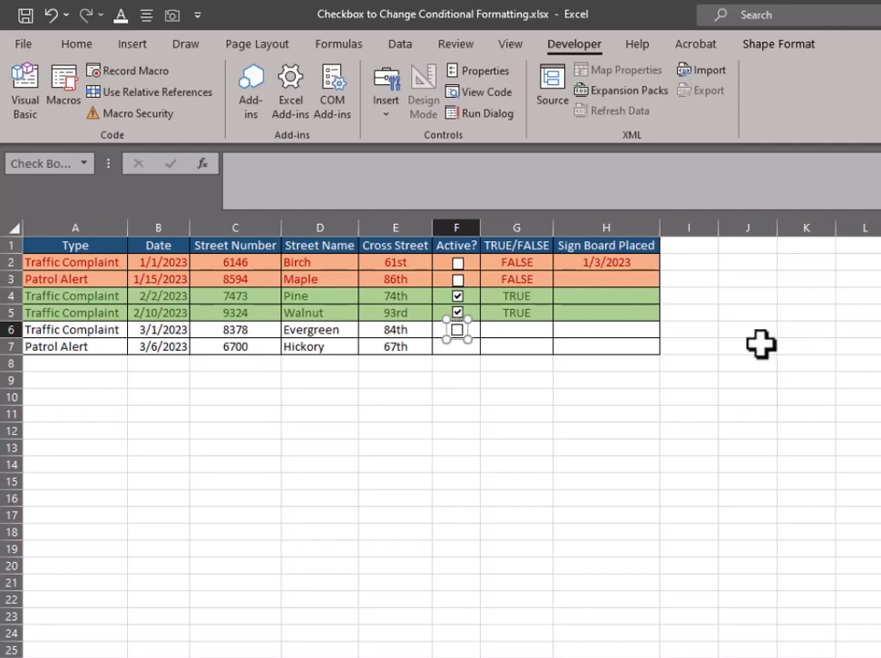
left_click(495, 413)
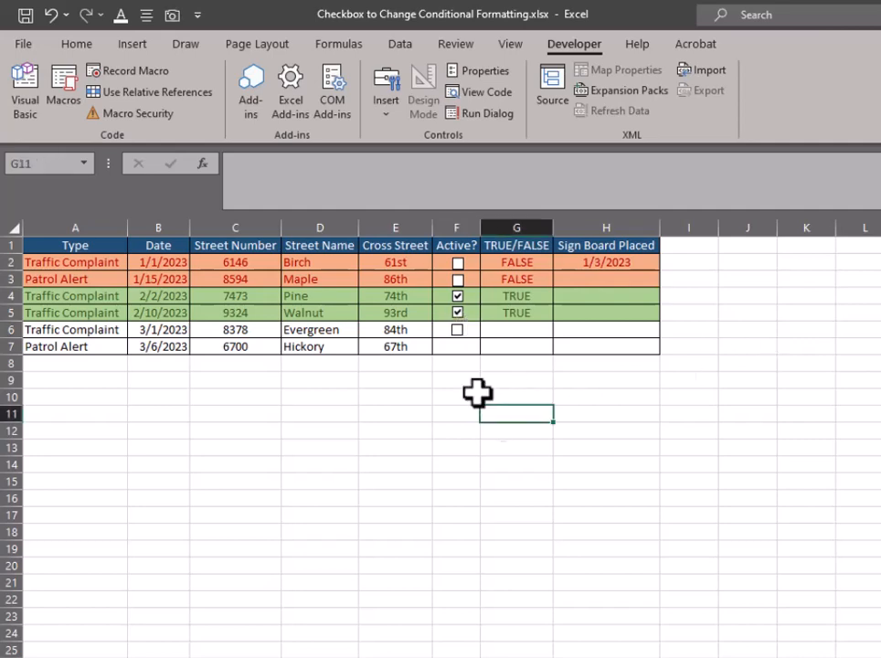
Step: Toggle the new checkbox in F6 several times, leaving it checked
left_click(457, 330)
left_click(461, 334)
left_click(461, 334)
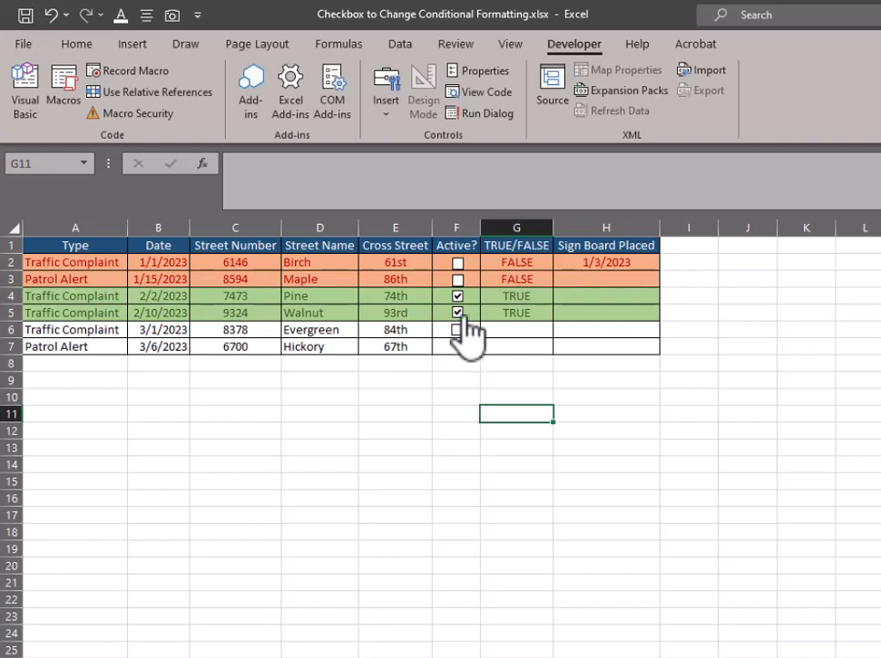
left_click(459, 336)
Step: Link the F6 checkbox to cell G6 in its control format settings
right_click(458, 331)
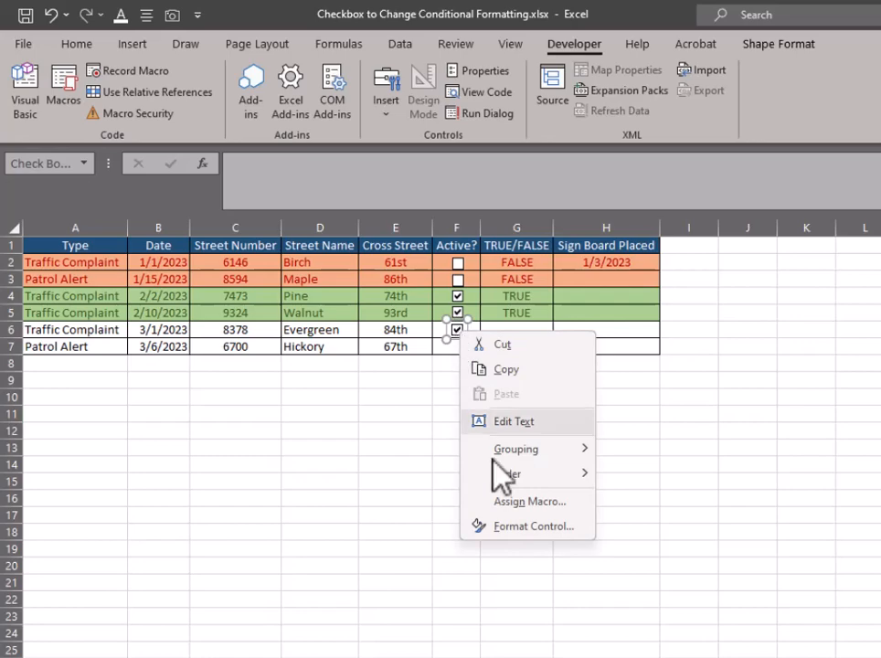
left_click(533, 525)
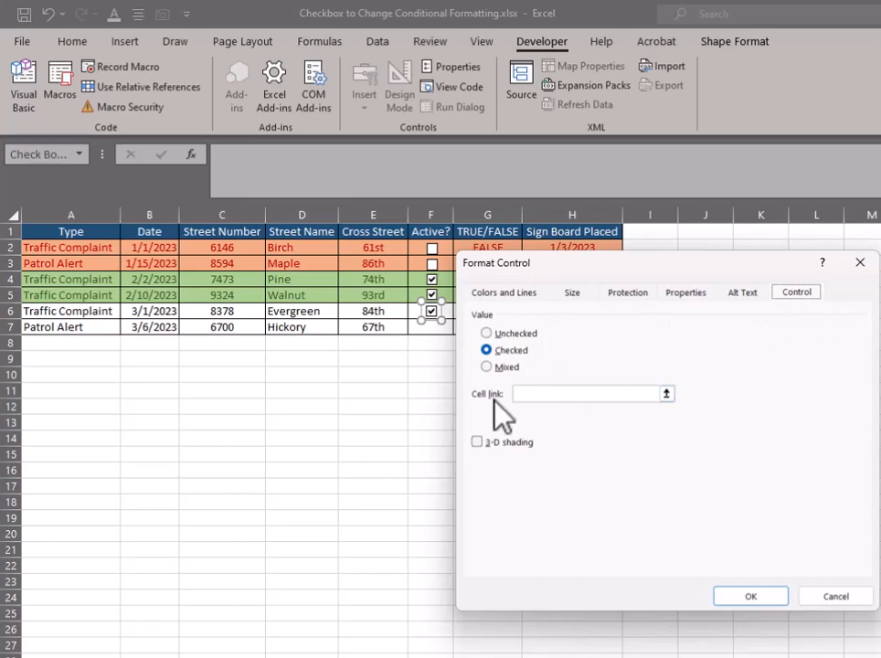
left_click(545, 395)
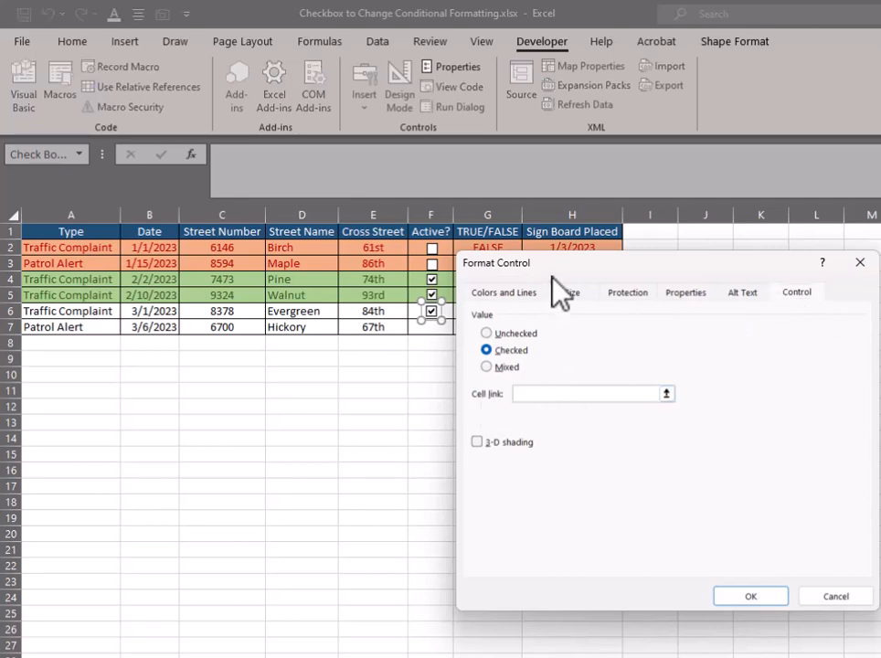
left_click_drag(566, 275, 649, 262)
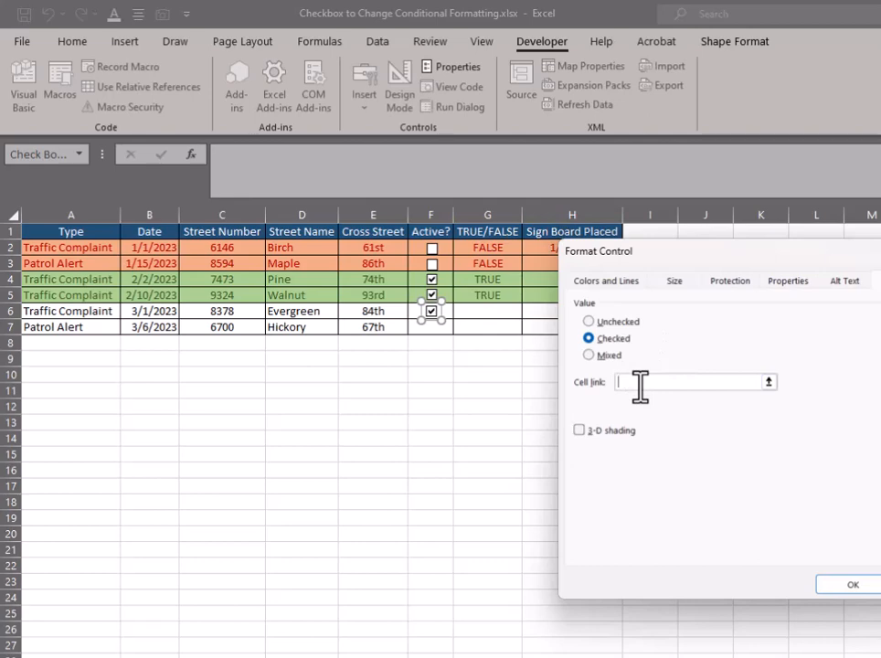
type("G")
type("6")
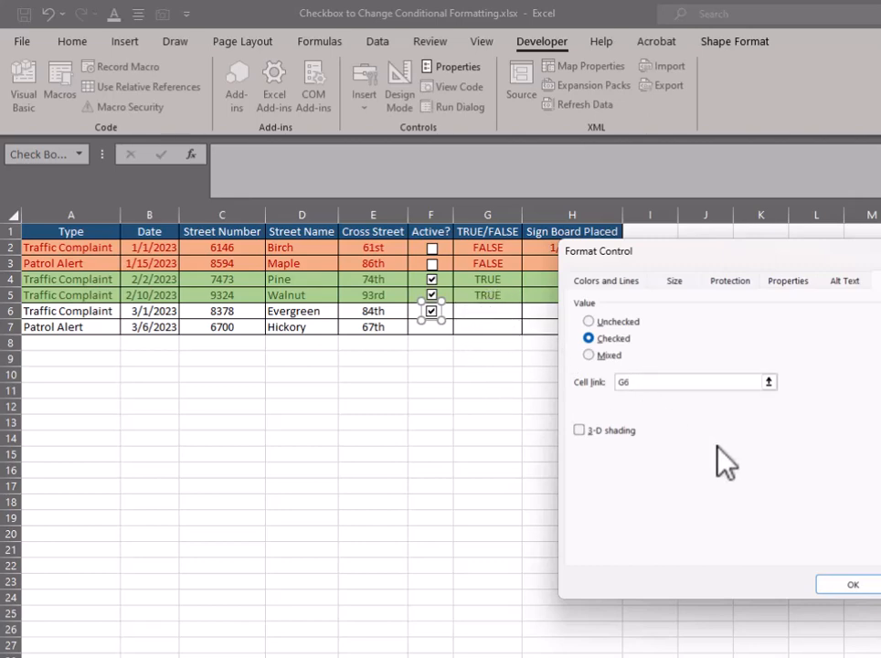
left_click(848, 585)
left_click(404, 439)
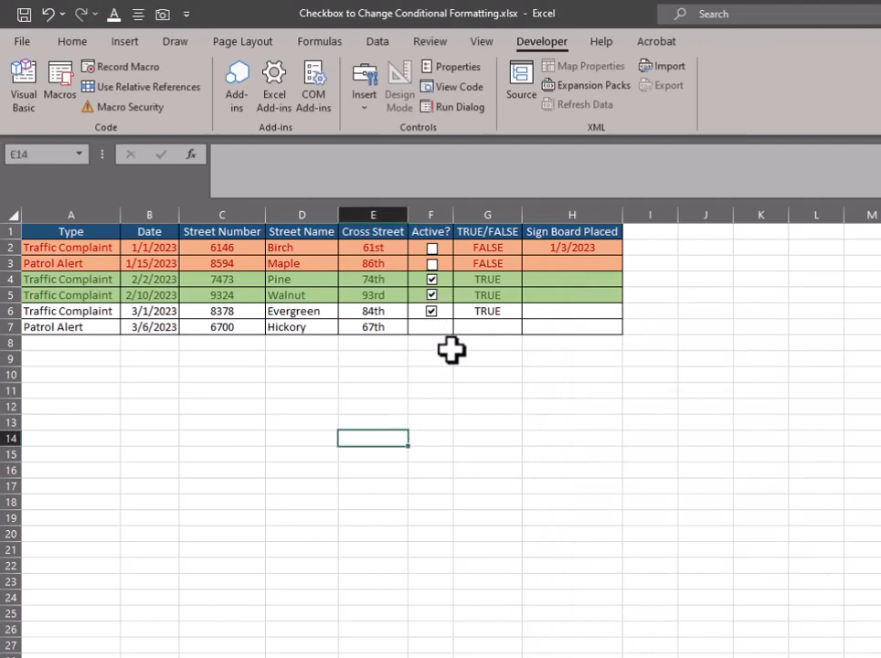
Step: Test the linked checkbox in F6 by toggling it off and on, ending with it checked
left_click(430, 311)
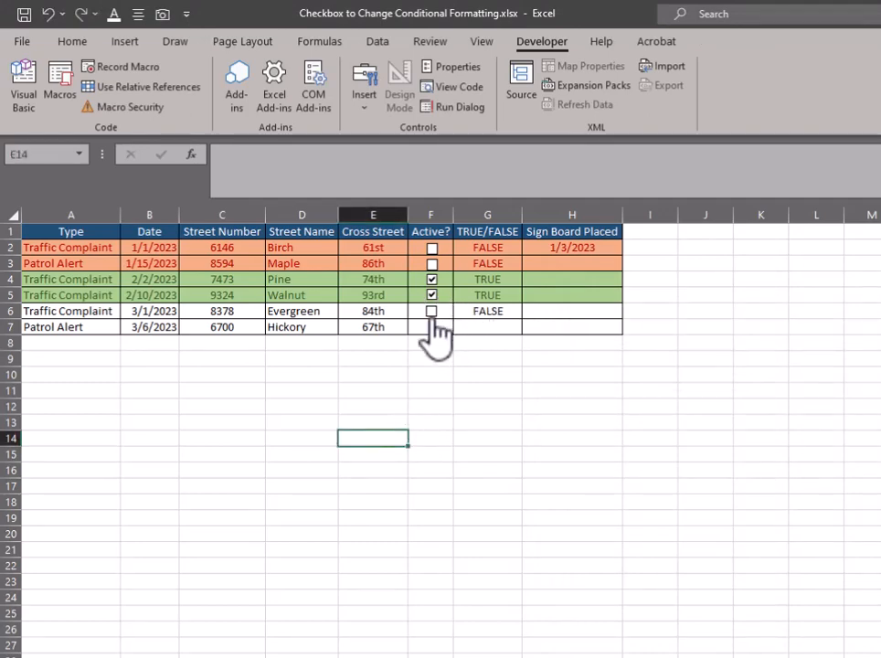
left_click(431, 311)
left_click(431, 312)
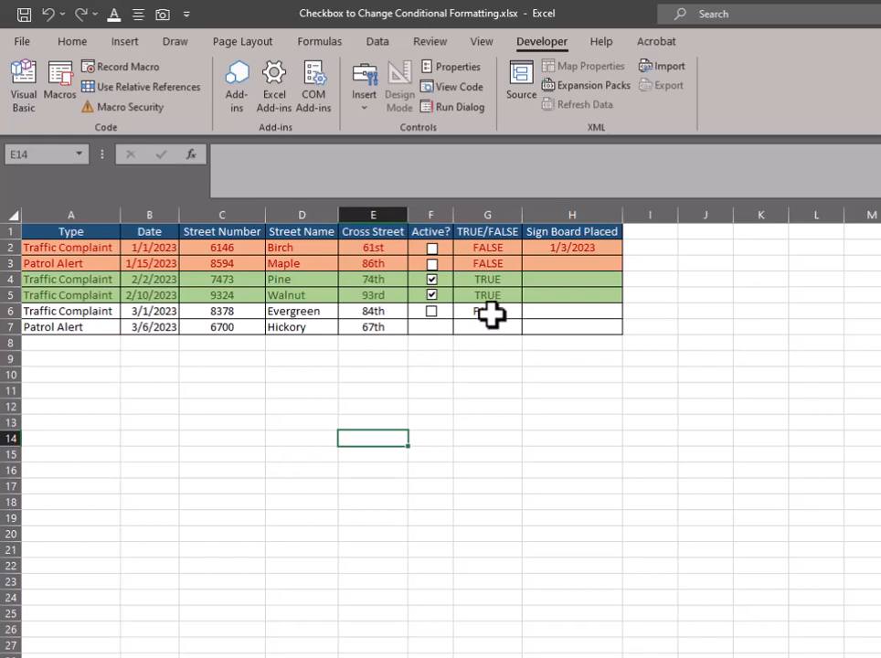
left_click(432, 313)
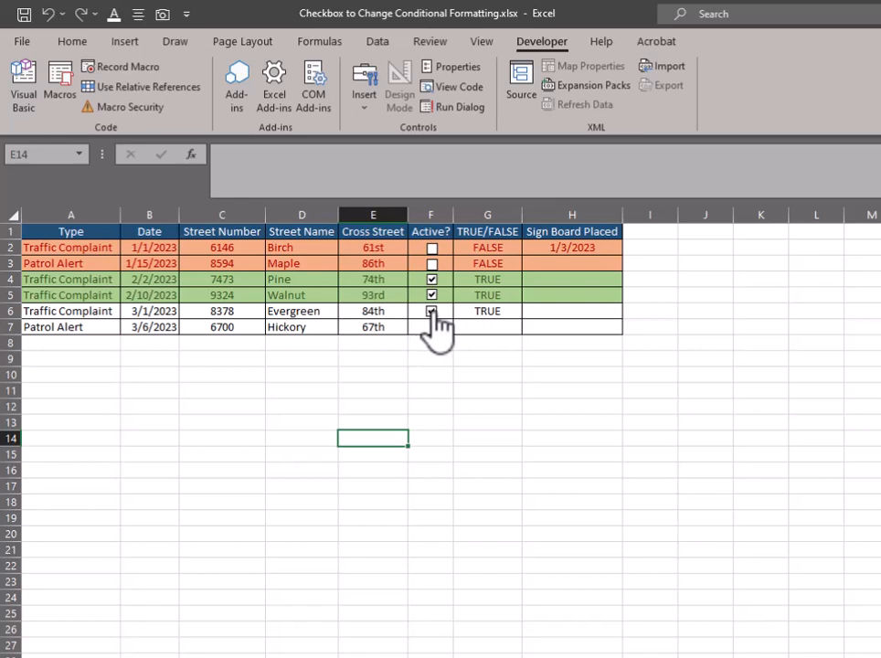
Step: Start a new conditional formatting rule for A6:H6 that uses a formula to determine which cells to format
left_click(73, 310)
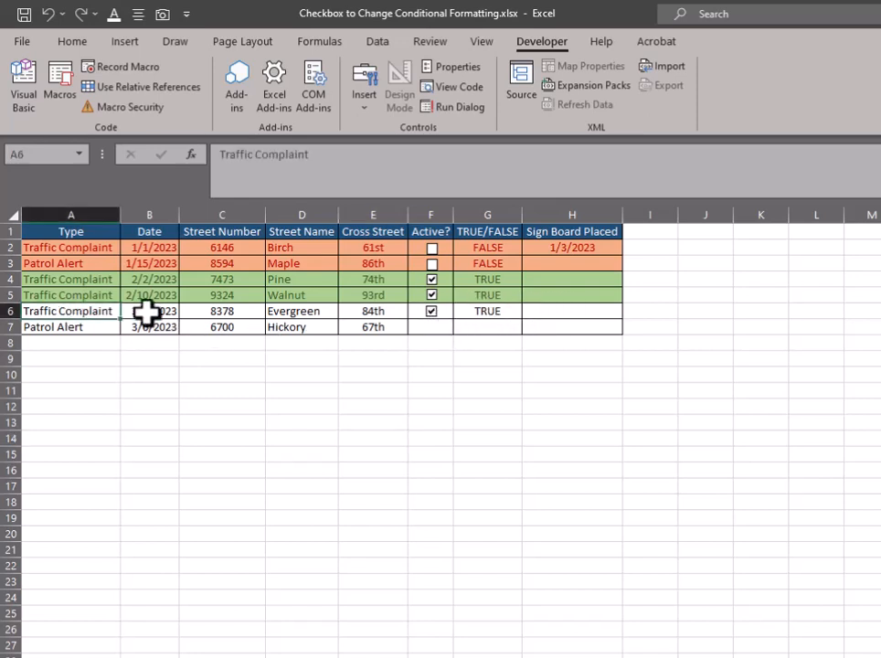
mouse_move(146, 313)
left_mouse_down()
mouse_move(502, 305)
mouse_move(494, 309)
left_mouse_up()
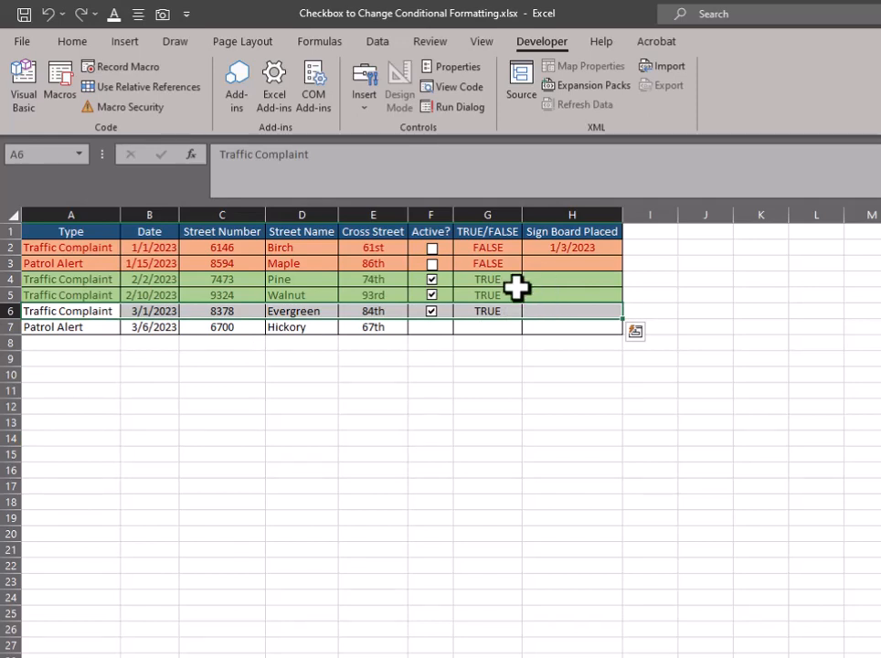
left_click(80, 44)
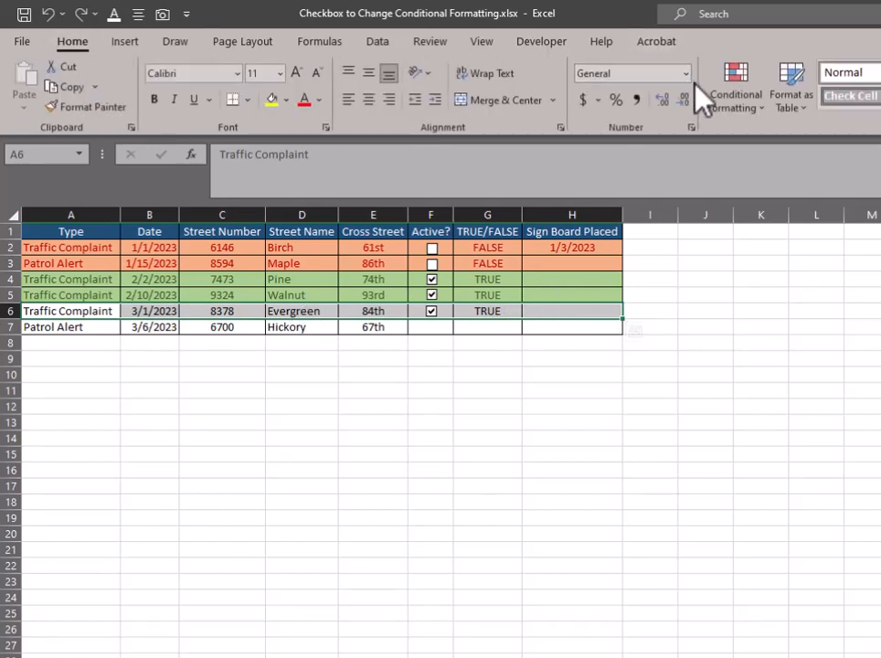
left_click(758, 117)
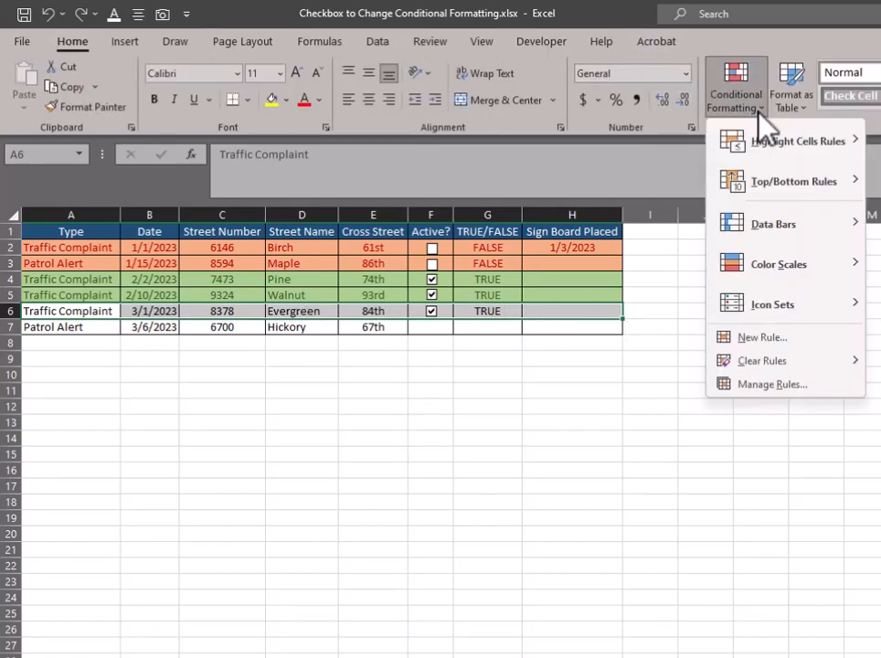
left_click(764, 338)
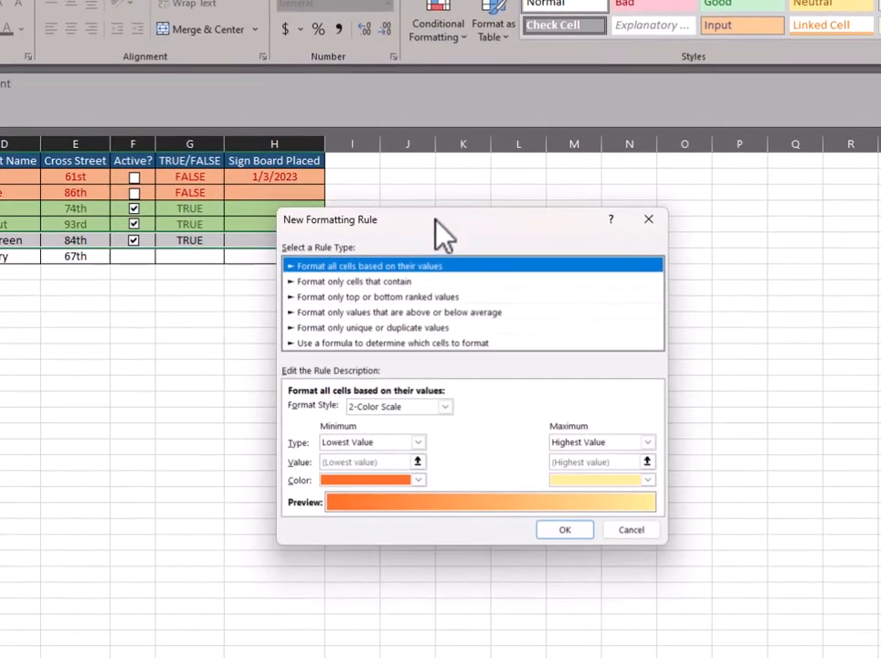
left_click_drag(437, 220, 477, 103)
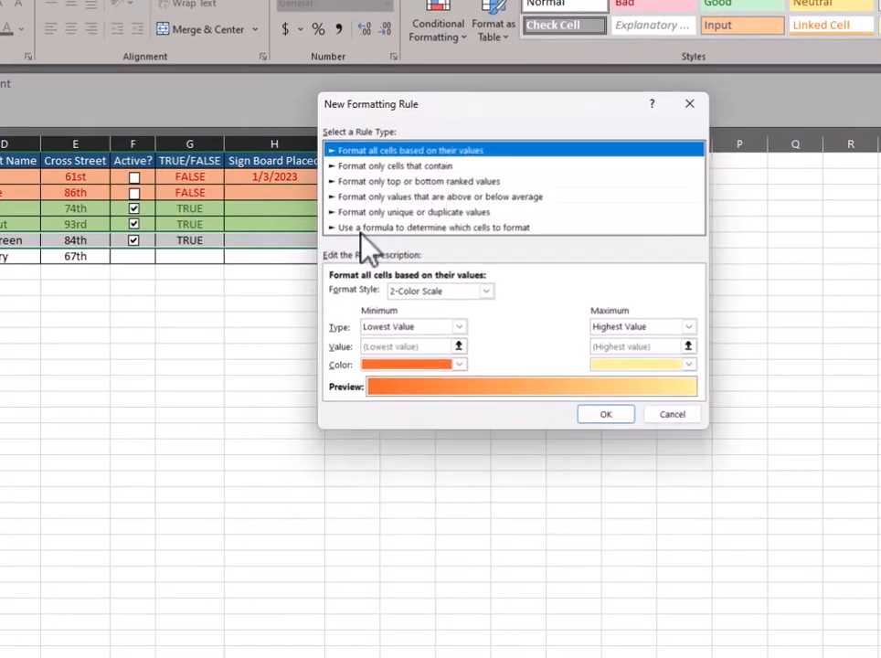
left_click(413, 228)
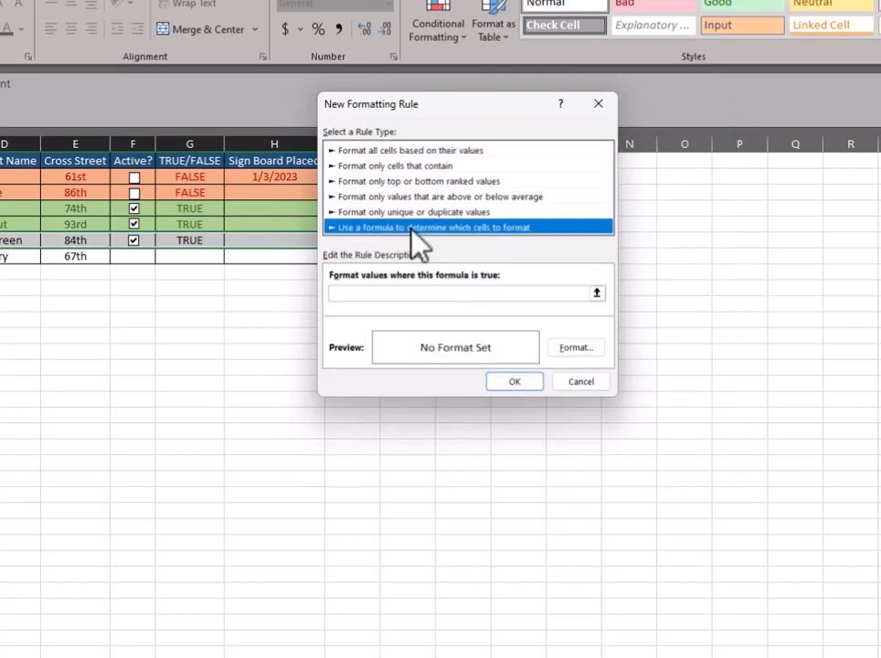
Step: Enter =IF($G6=TRUE,TRUE) as the new rule's formula
left_click(415, 294)
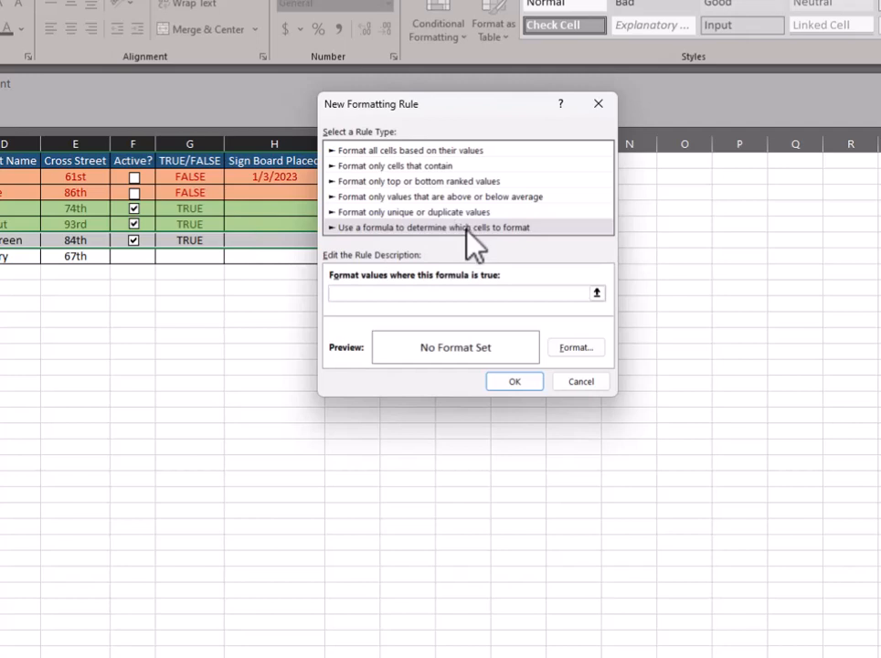
type("=IF($G6")
type("=TRUE,TRUE)")
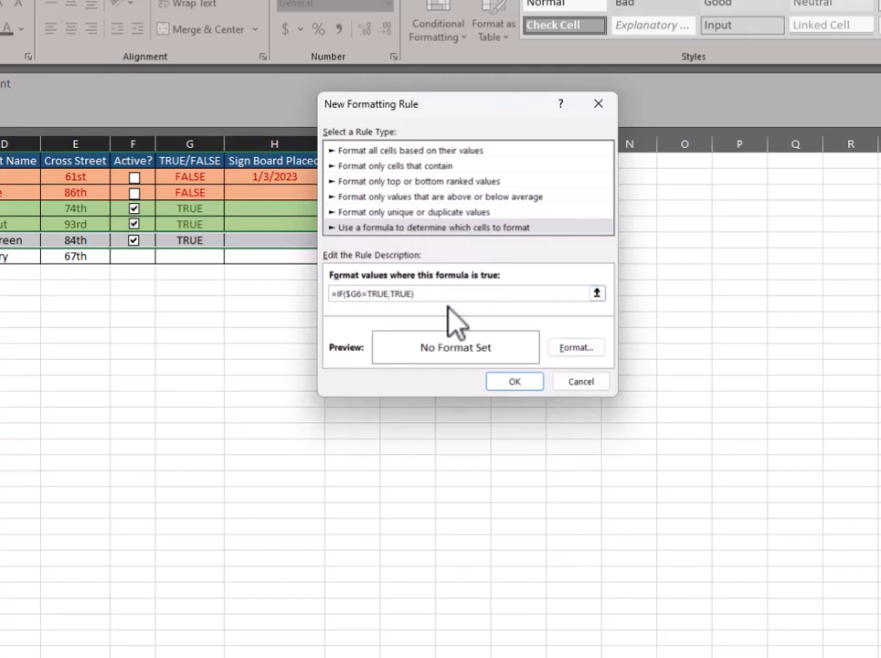
Step: Format the rule with a dark green font and a light green fill, and apply it to A6:H6
left_click(572, 347)
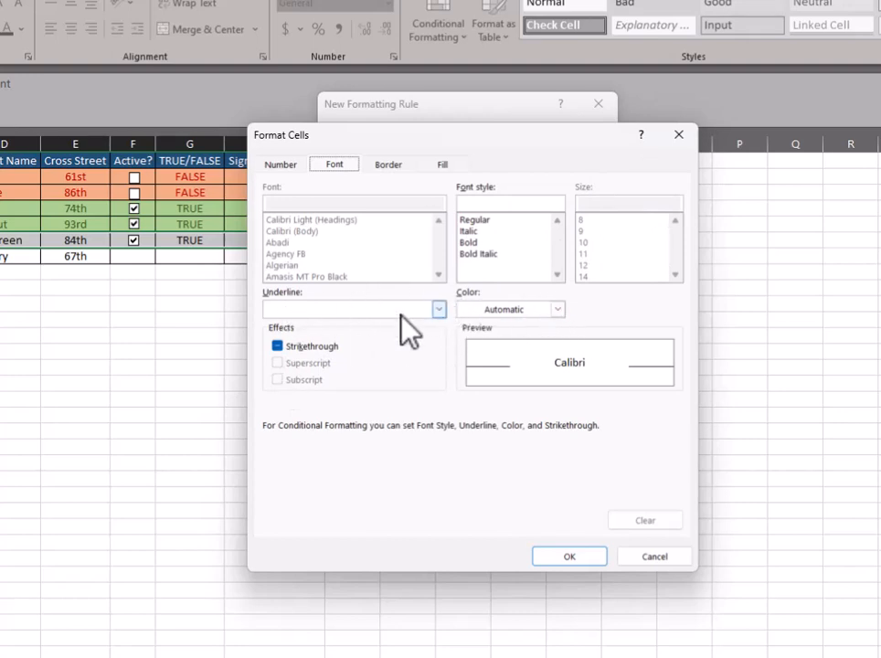
left_click(558, 310)
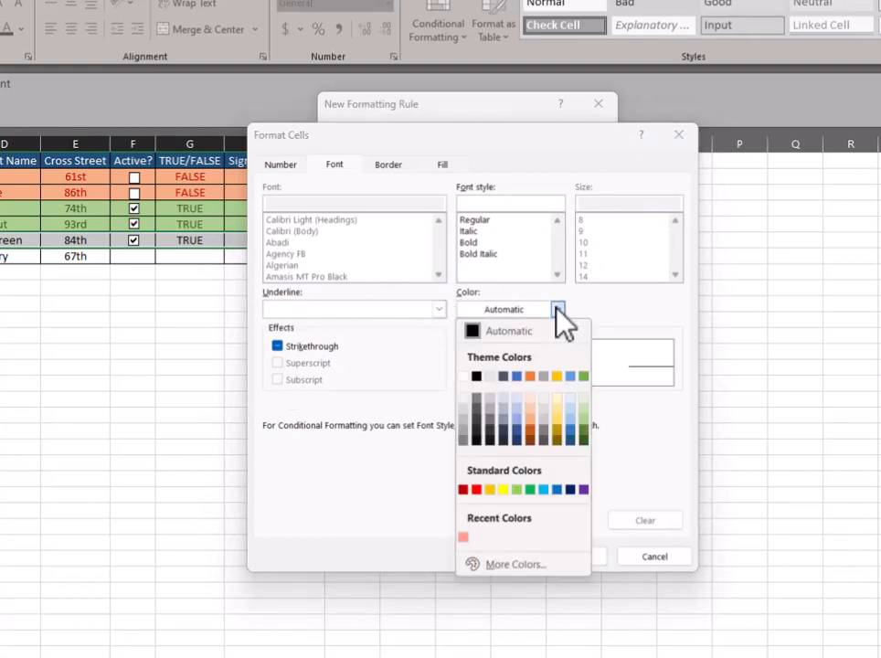
left_click(588, 441)
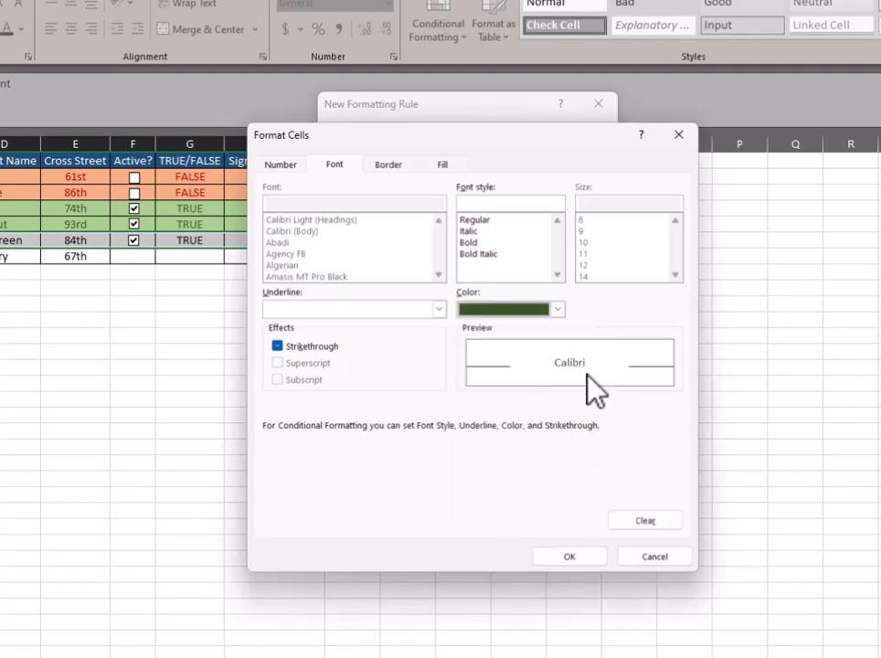
left_click(443, 166)
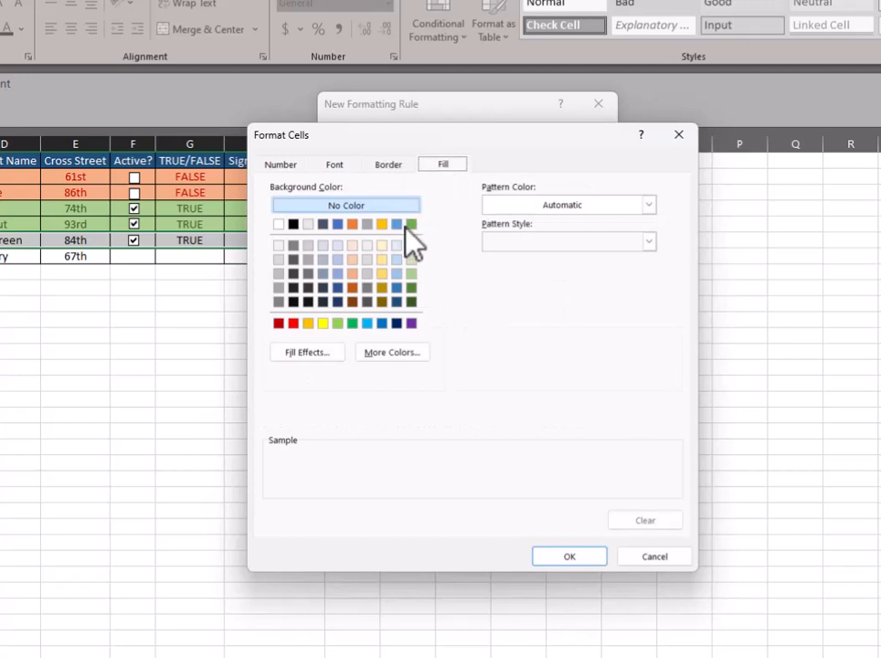
left_click(410, 273)
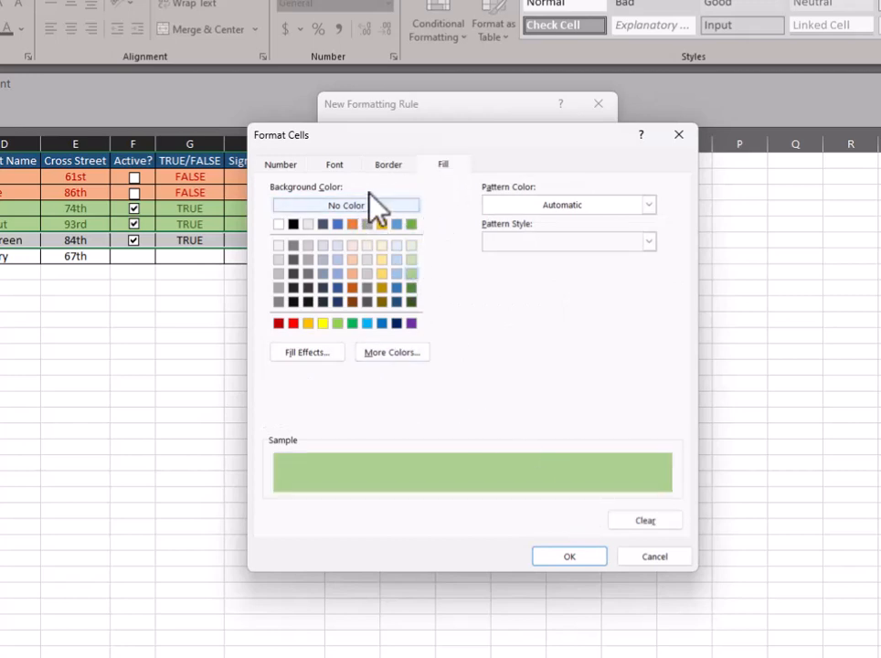
left_click(568, 557)
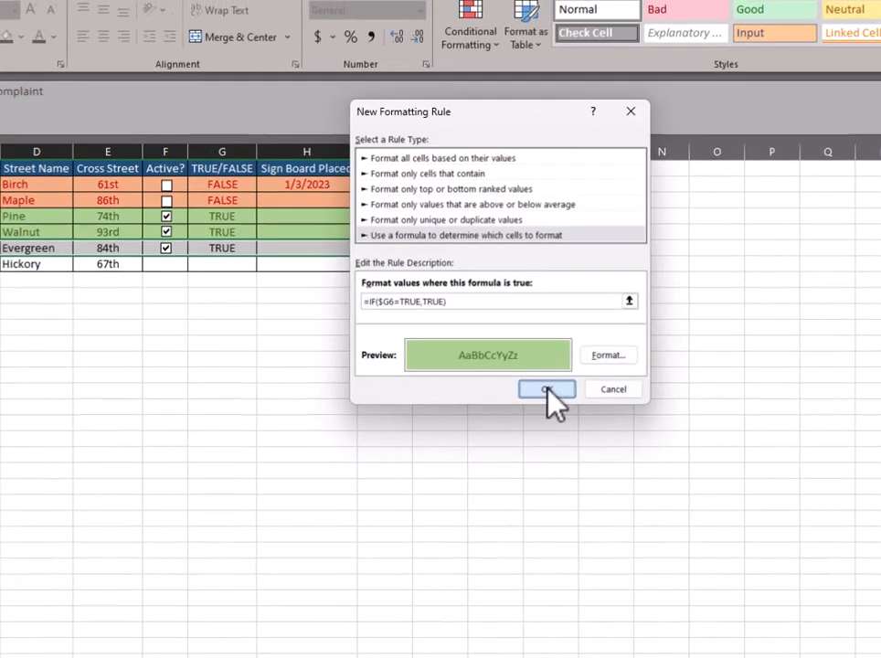
left_click(514, 382)
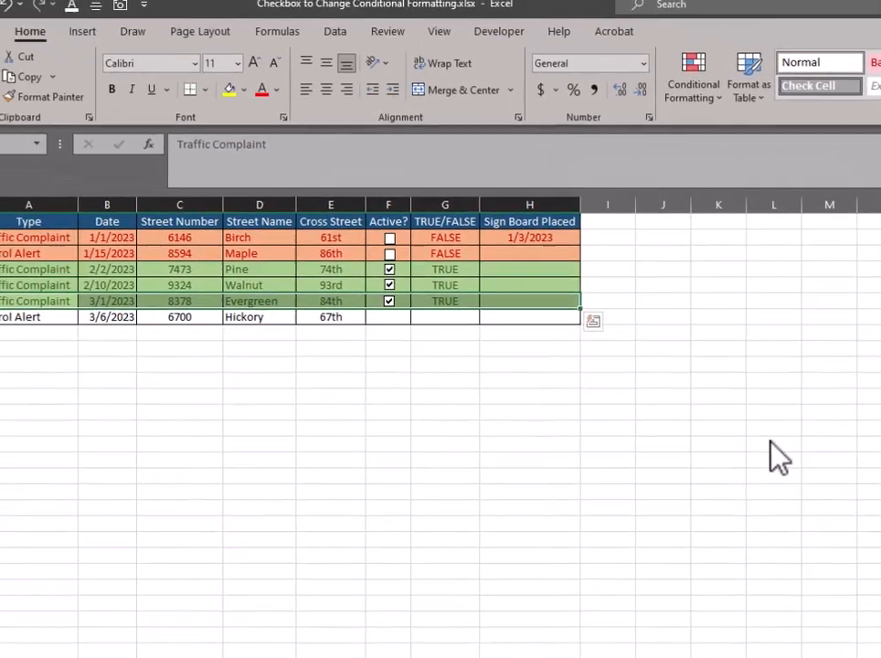
Step: Test the new rule by toggling the F6 checkbox several times, ending with it unchecked
left_click(434, 358)
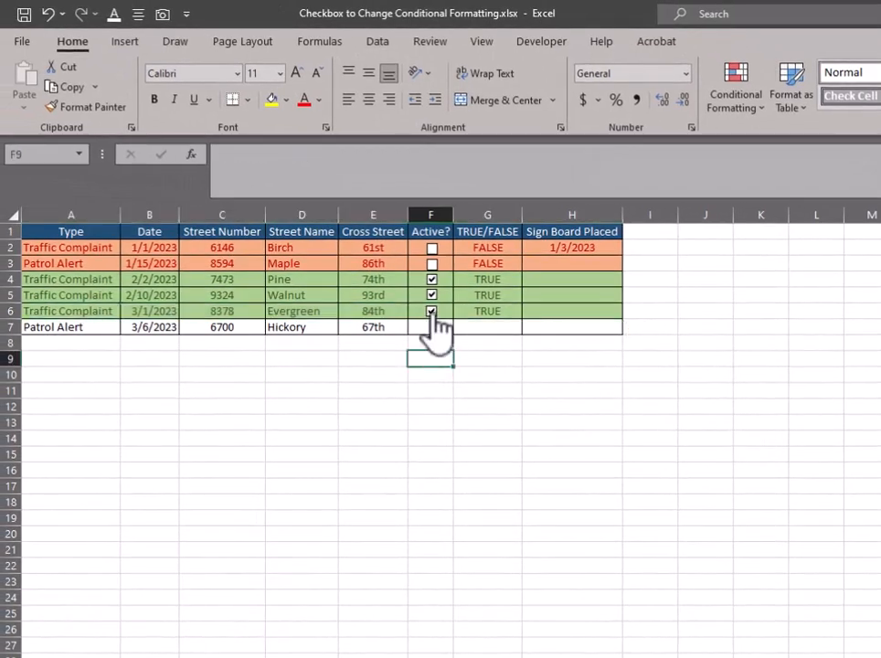
left_click(431, 312)
left_click(432, 312)
left_click(432, 311)
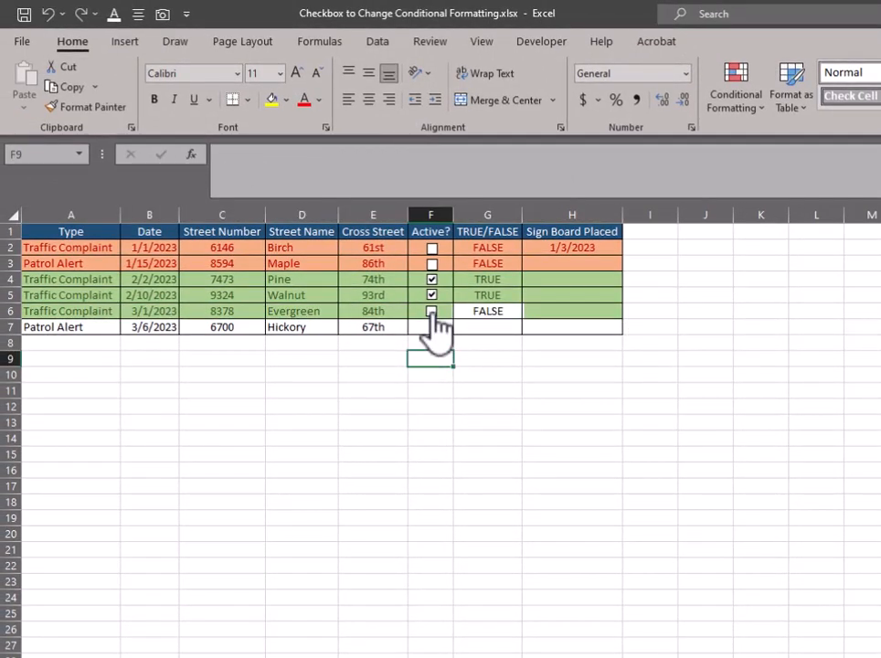
left_click(431, 312)
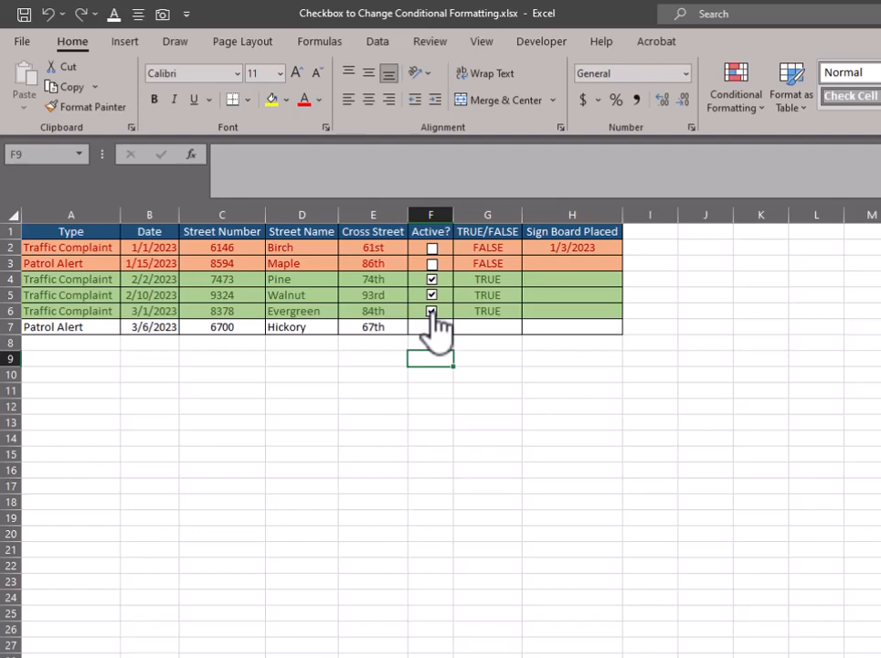
left_click(431, 311)
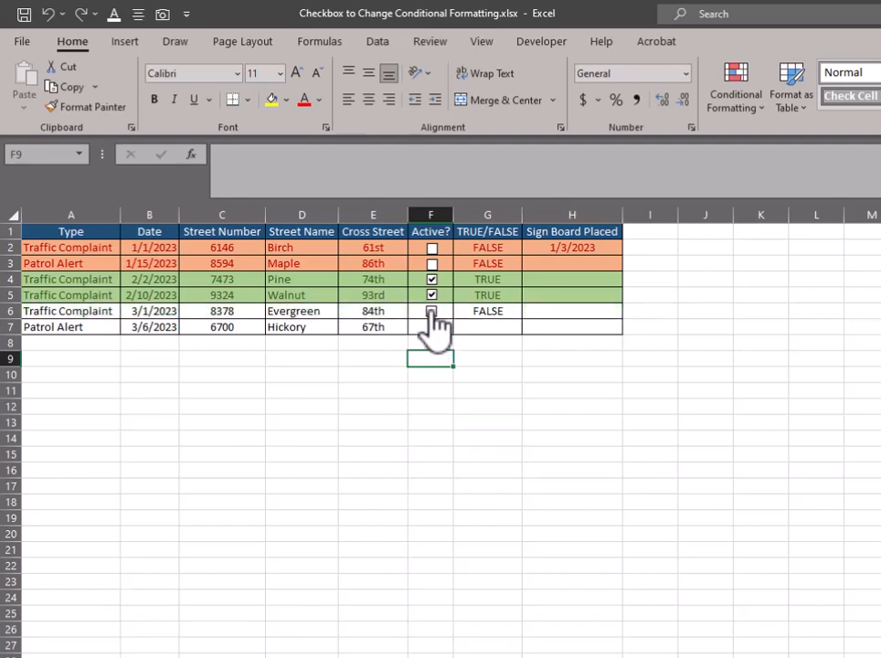
Step: Start a second formula-based conditional formatting rule for A6:H6 with the formula =IF($G6=FALSE,TRUE)
left_click_drag(95, 311, 583, 307)
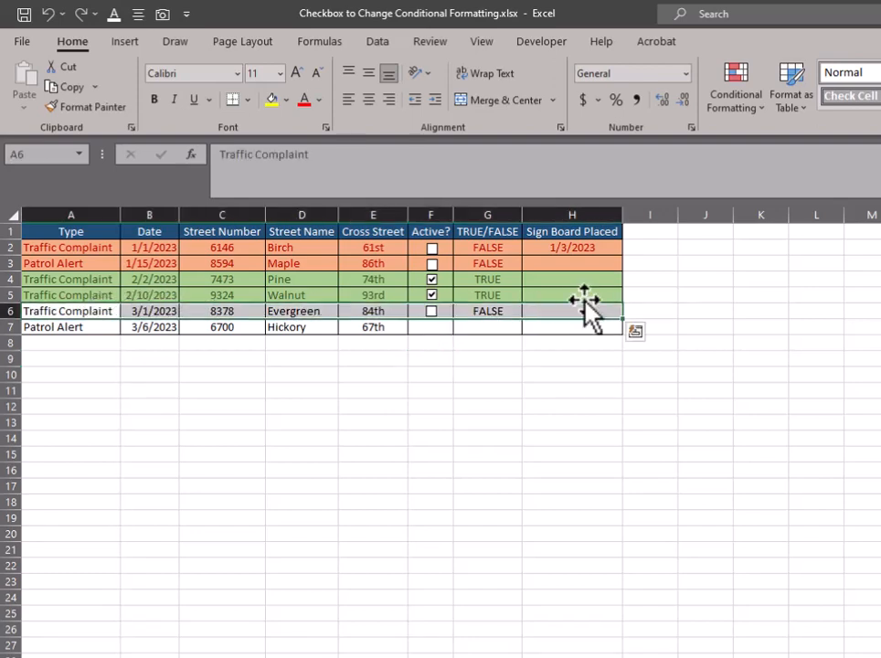
left_click(757, 105)
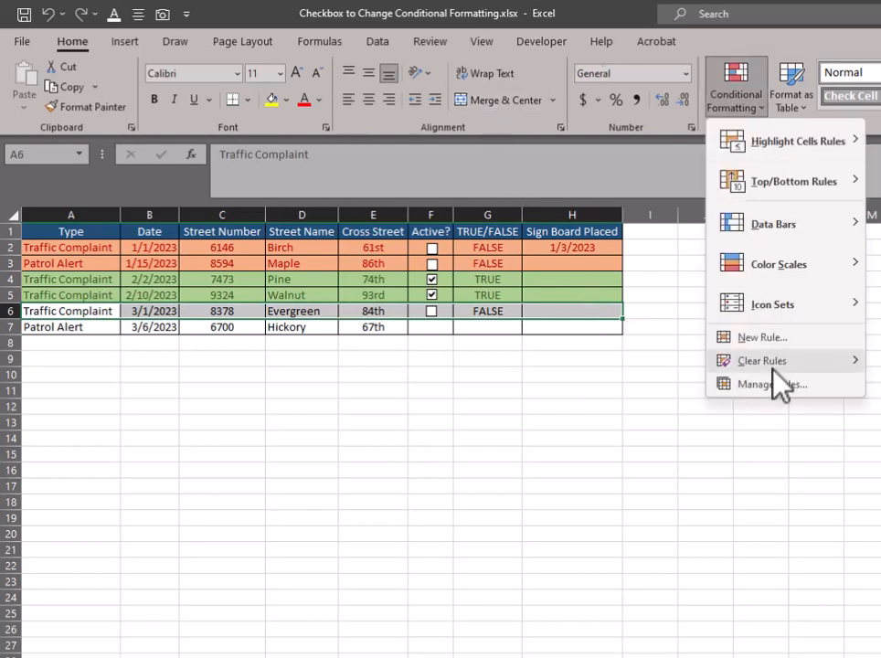
left_click(708, 338)
left_click(357, 282)
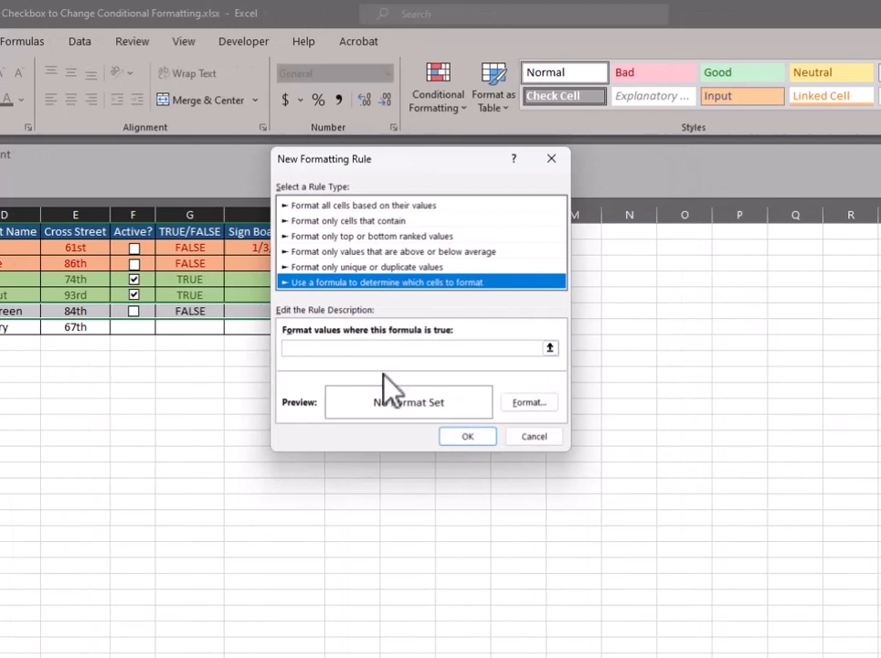
left_click(374, 349)
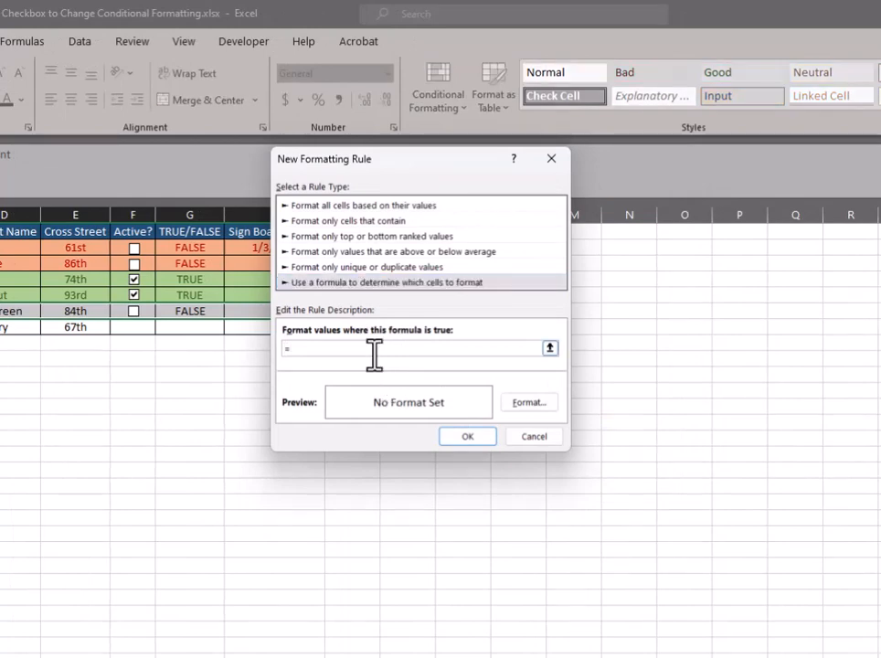
type("=IF($")
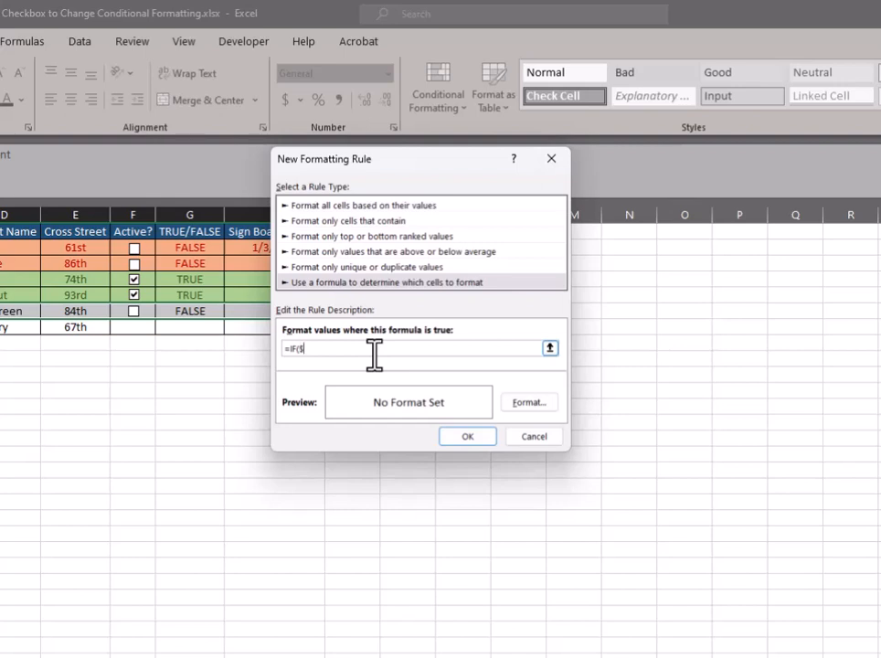
type("G6=FALSE,TRUE")
Step: Give the FALSE rule a light orange fill and a dark red font, and apply it
left_click(527, 402)
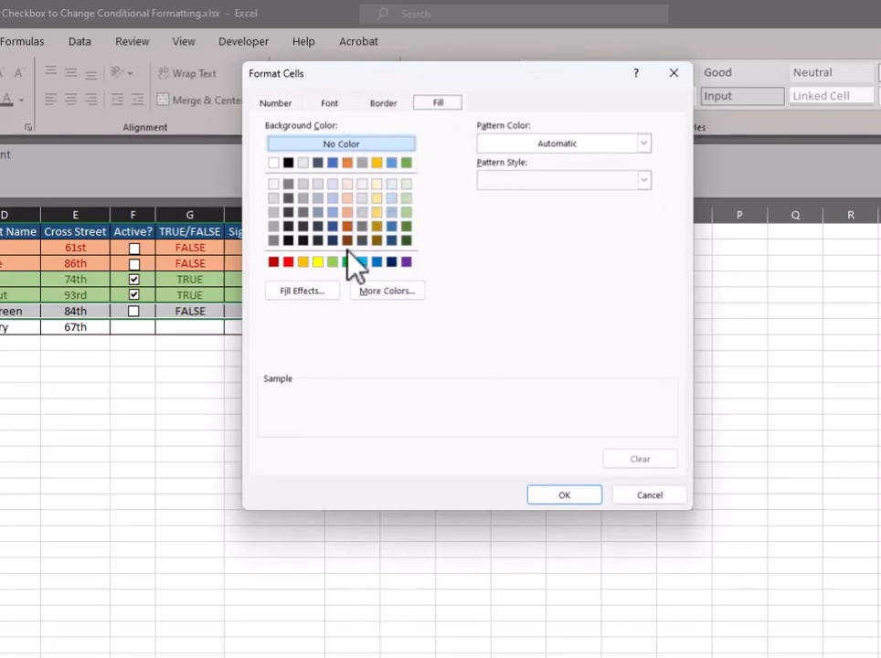
left_click(349, 211)
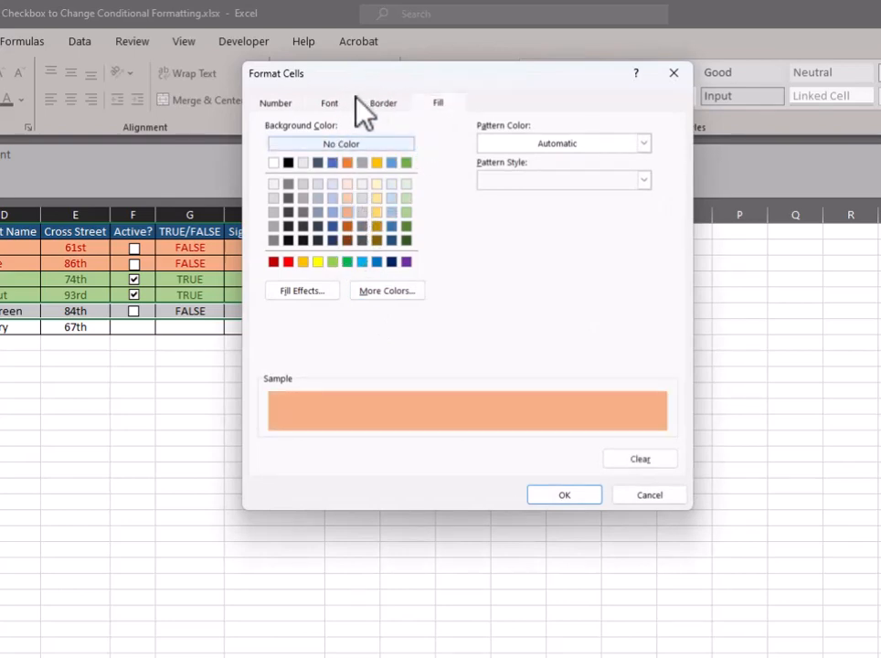
left_click(346, 102)
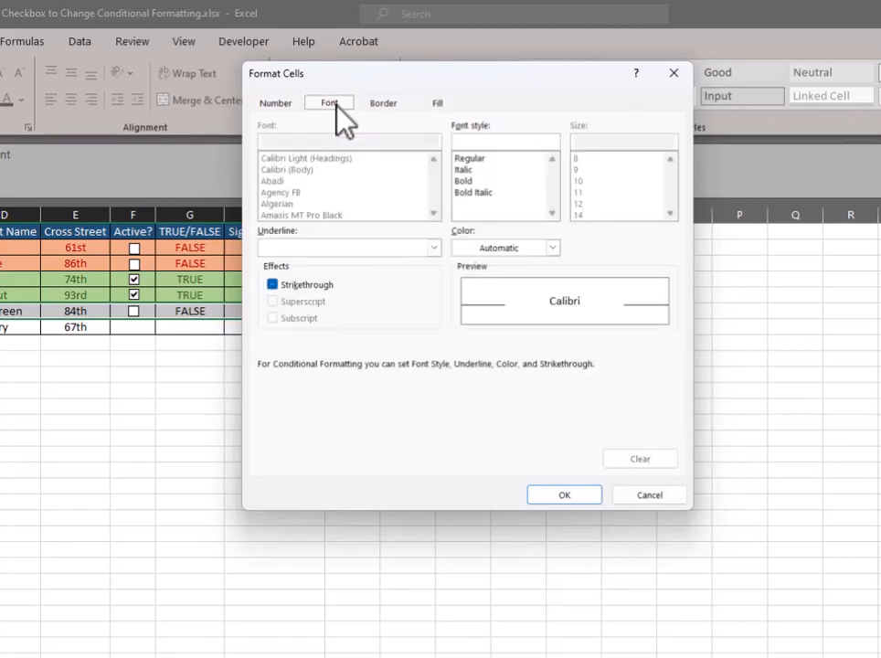
left_click(553, 248)
left_click(459, 429)
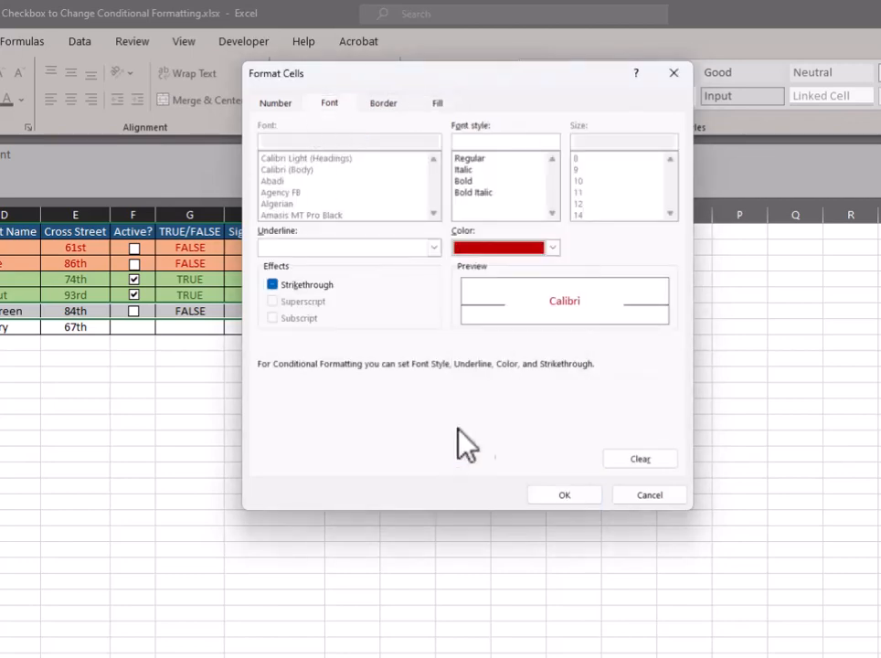
left_click(565, 497)
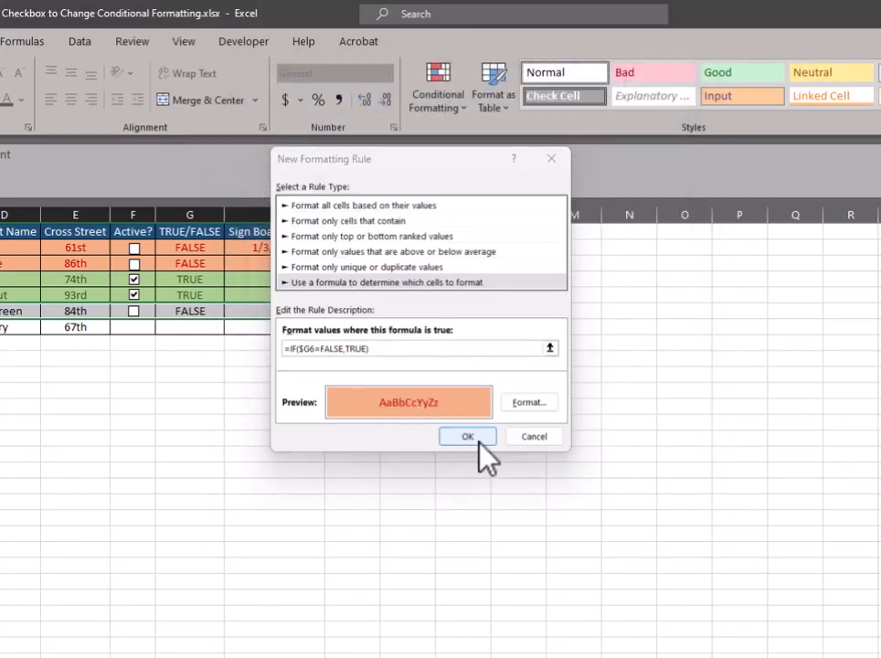
left_click(468, 436)
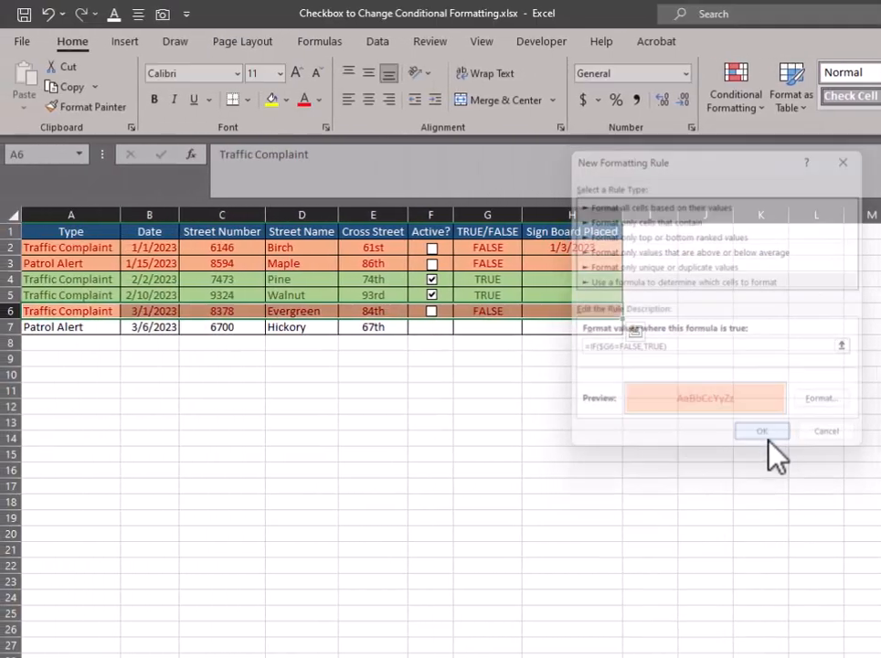
Step: Test both row 6 color rules by toggling the F6 checkbox repeatedly, ending with it unchecked
left_click(468, 373)
left_click(432, 311)
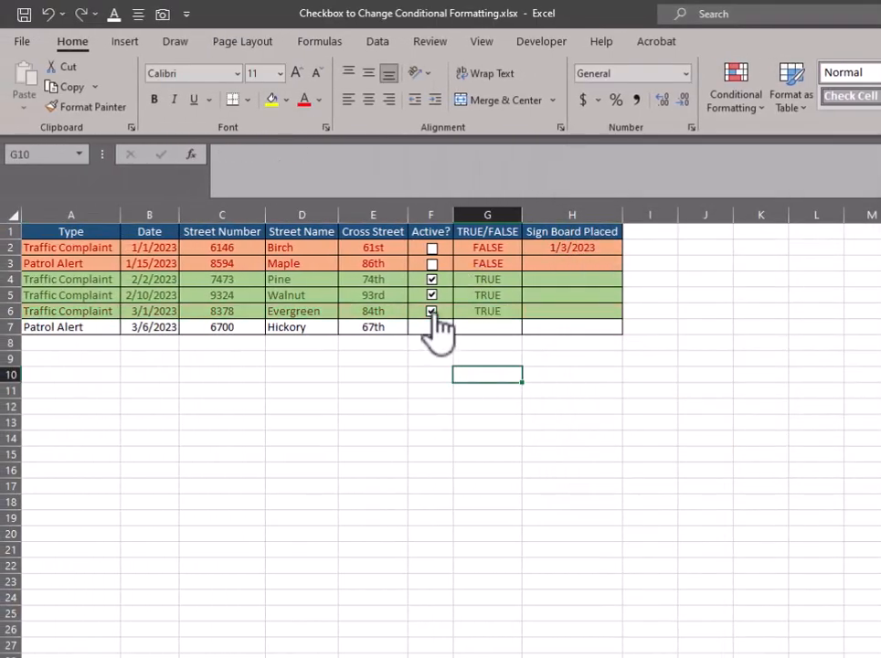
left_click(431, 312)
left_click(431, 312)
left_click(431, 312)
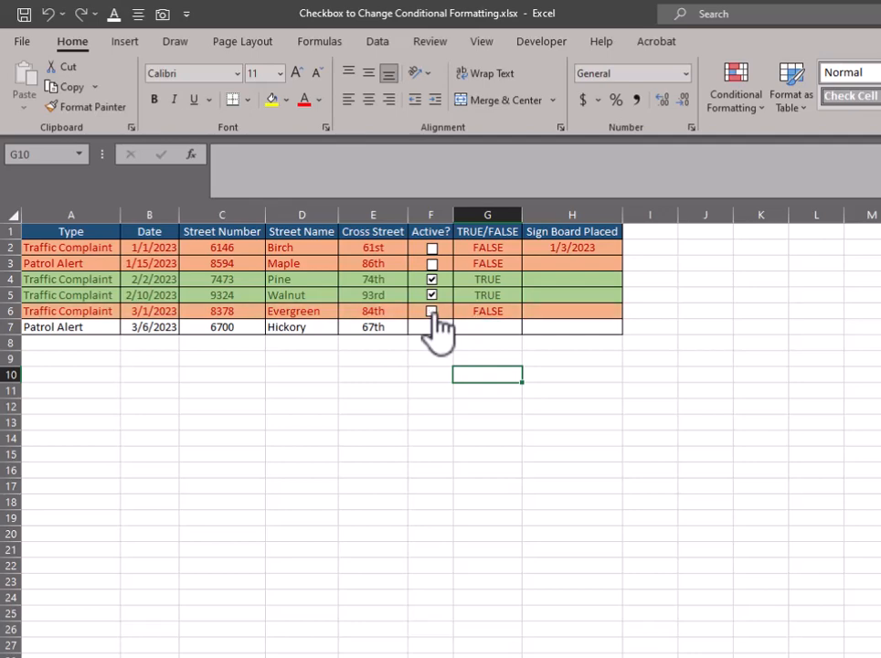
Step: Hide the TRUE/FALSE column G
right_click(494, 206)
left_click(539, 471)
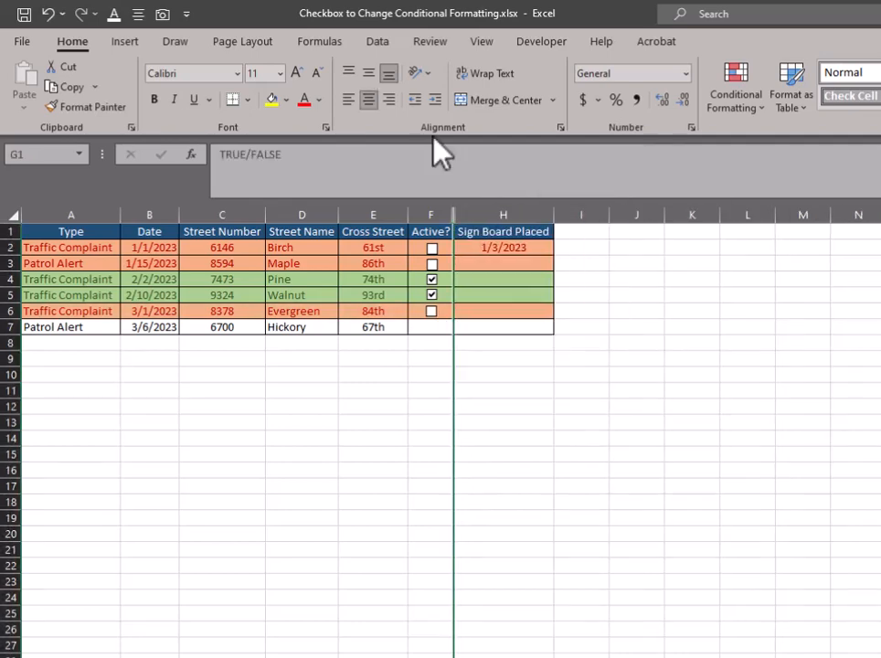
left_click_drag(503, 407, 503, 391)
Step: Toggle the F6 checkbox with the helper column hidden, leaving it checked
left_click(432, 311)
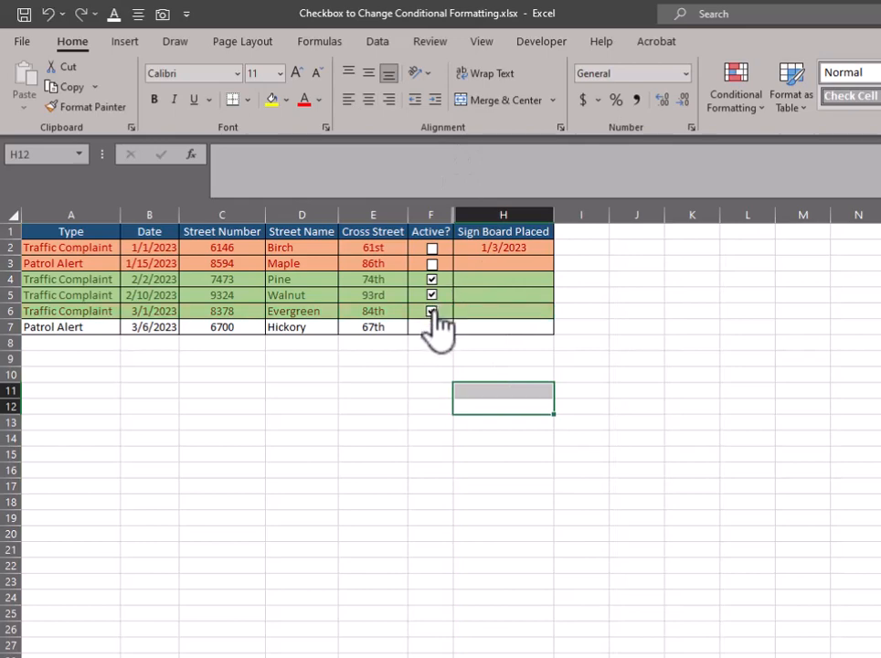
left_click(431, 312)
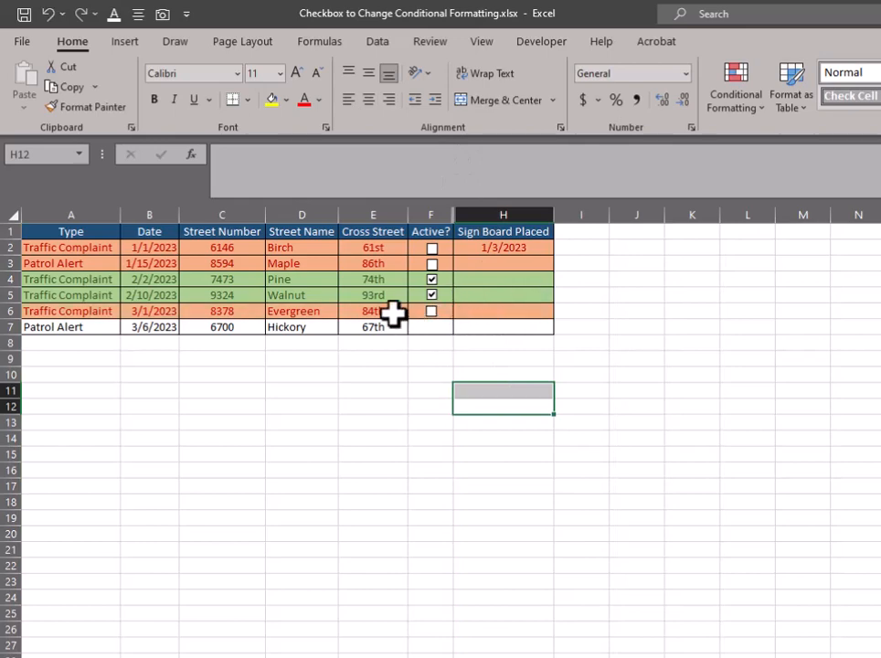
left_click(431, 312)
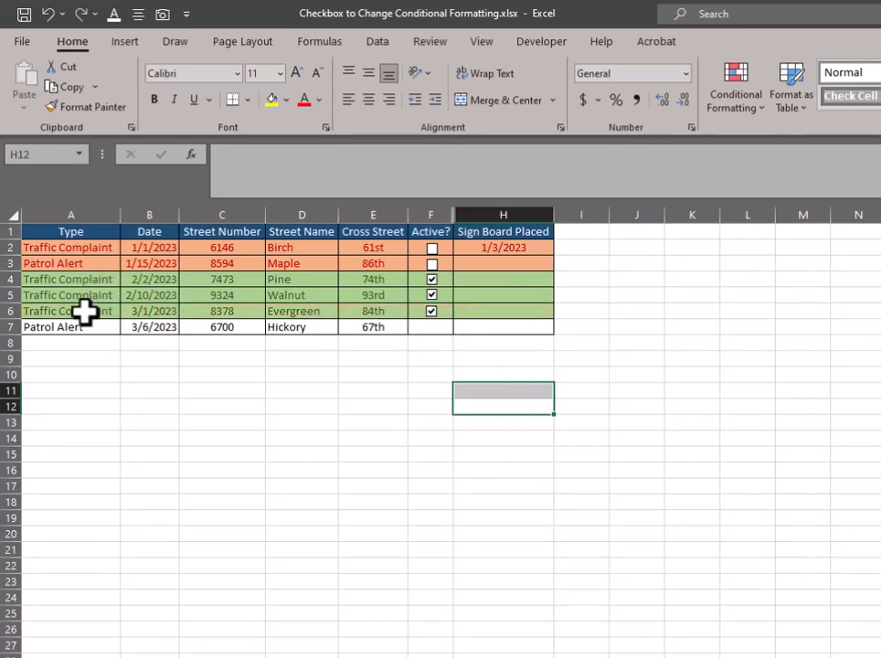
Step: Copy the formatting of row 6, columns A to H, onto row 7 with Format Painter
mouse_move(84, 308)
left_mouse_down()
mouse_move(448, 324)
mouse_move(472, 309)
left_mouse_up()
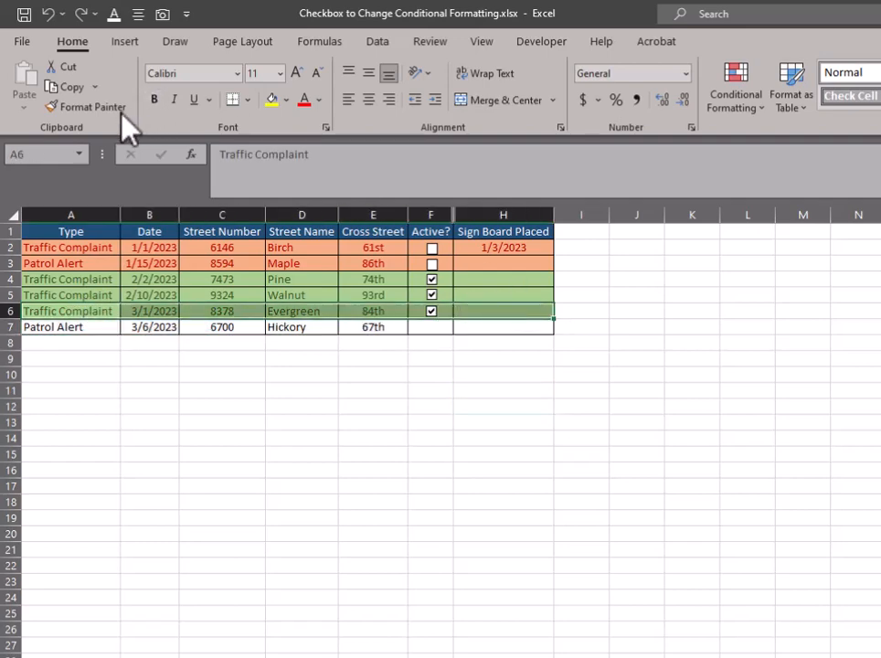
left_click(84, 107)
left_click_drag(65, 325, 494, 333)
left_click(457, 377)
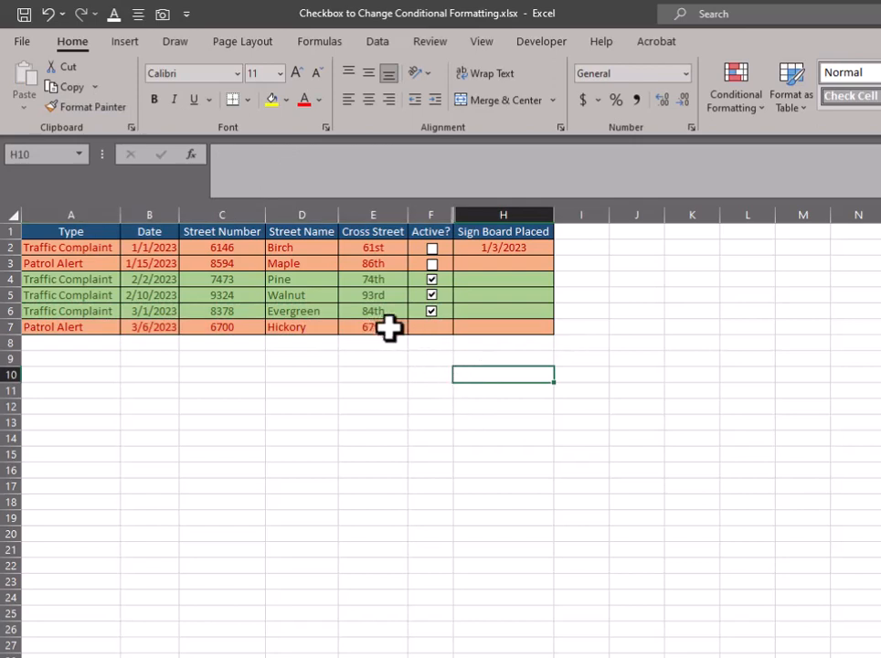
Step: Copy the checkbox in F6, paste it into F7 and select the pasted copy
left_click(433, 327)
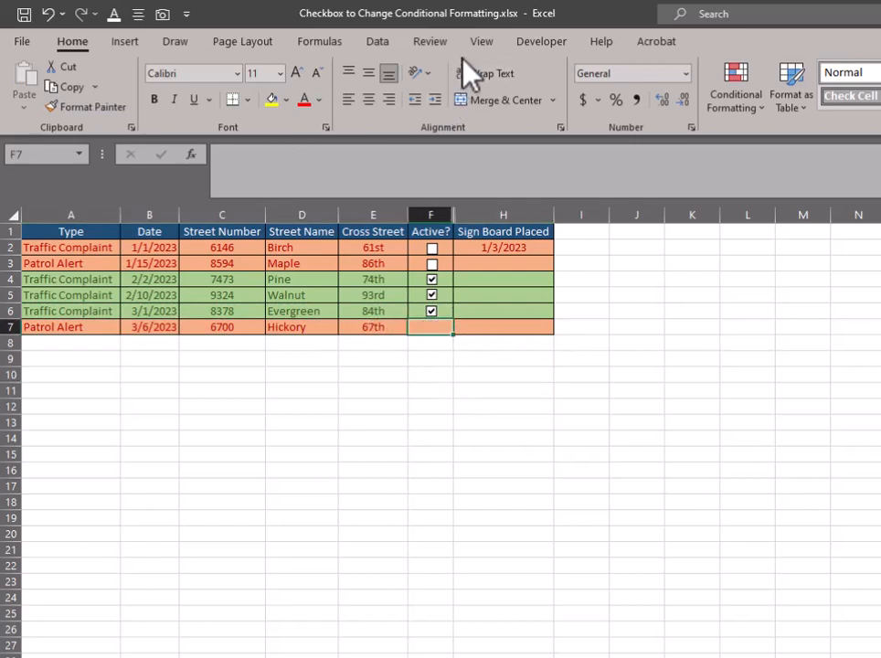
right_click(433, 312)
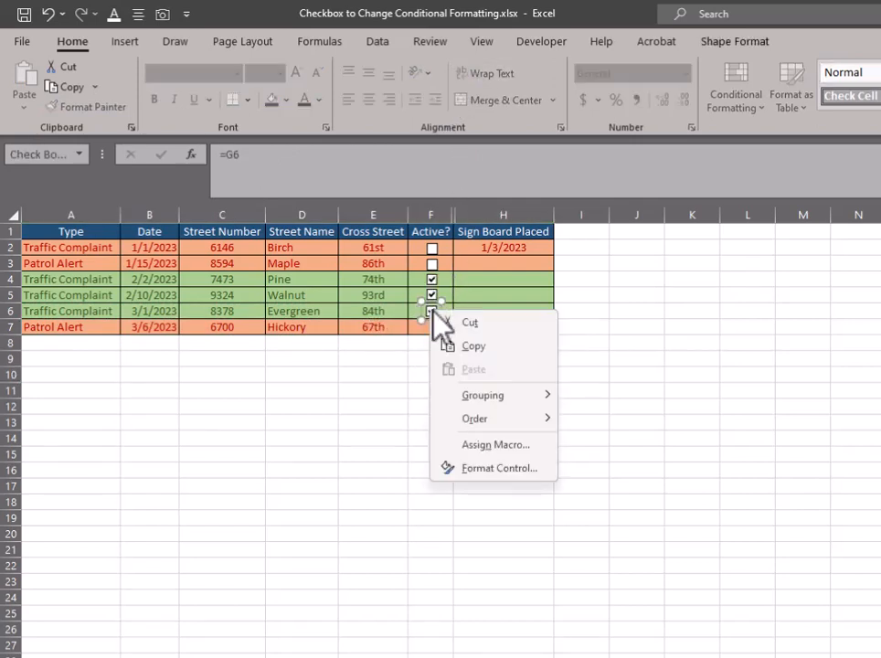
left_click(463, 296)
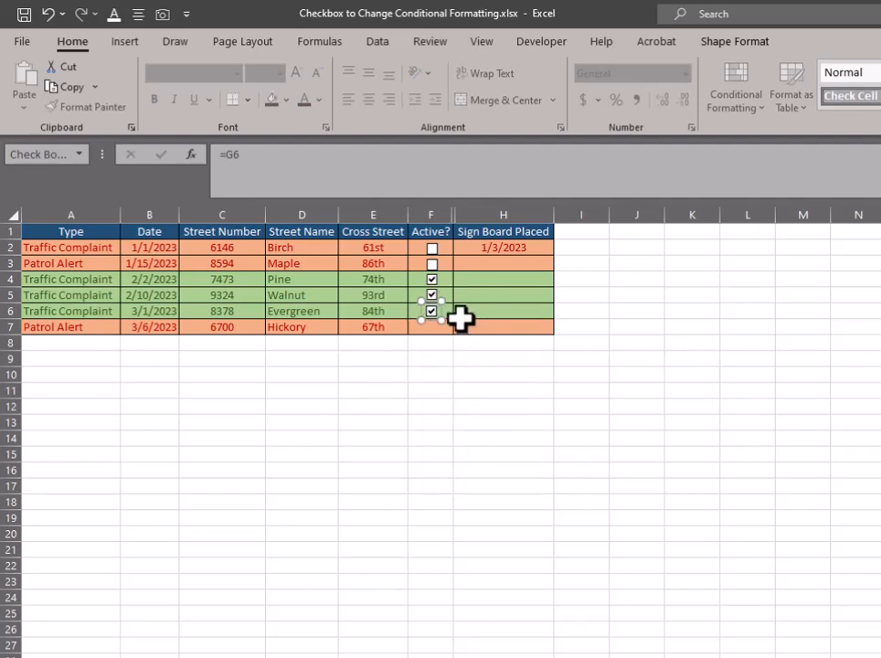
left_click(428, 328)
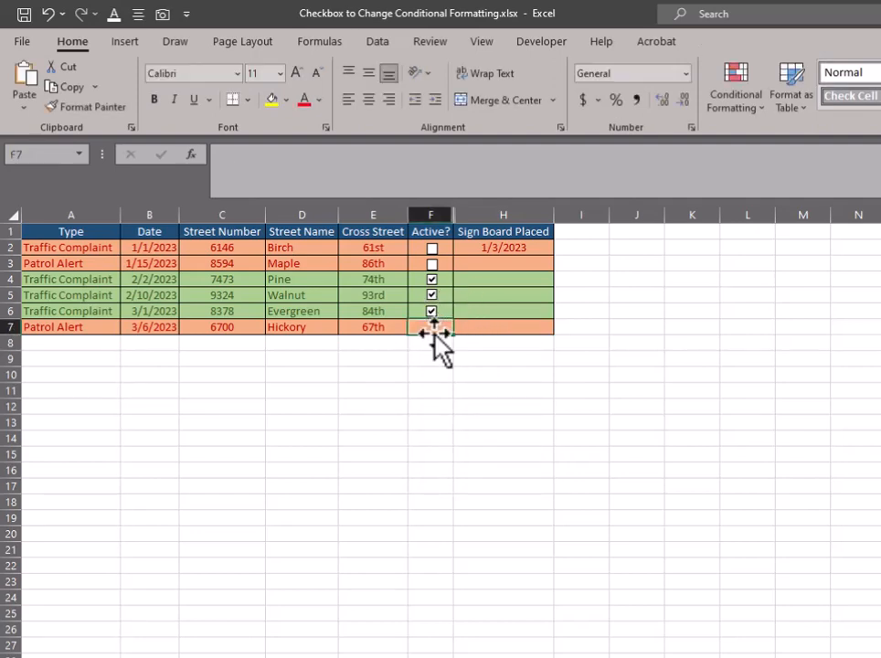
left_click(435, 334, "ctrl")
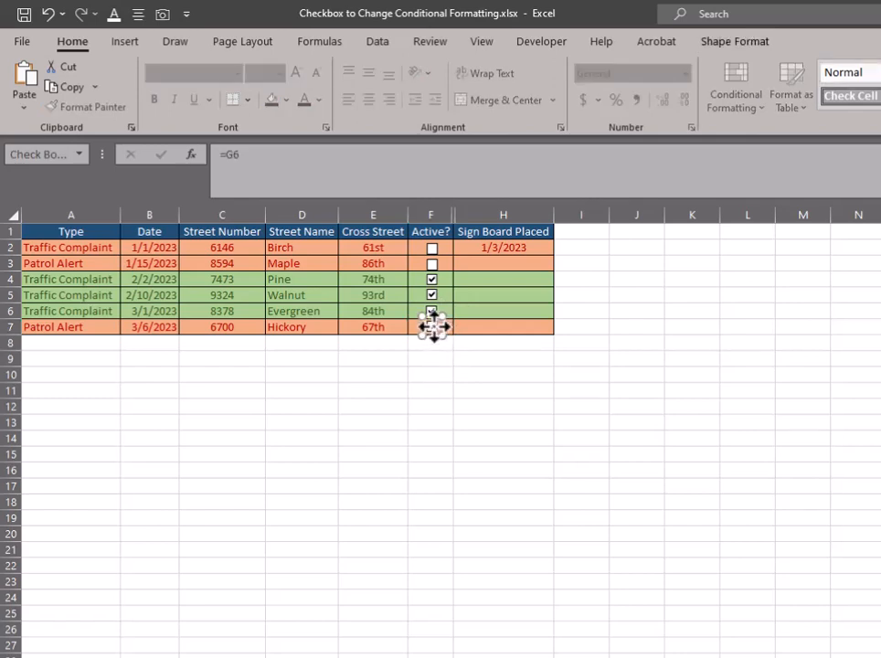
Step: Toggle the pasted checkbox in F7 several times to test which row it controls, leaving it checked
key("Escape")
left_click(432, 329)
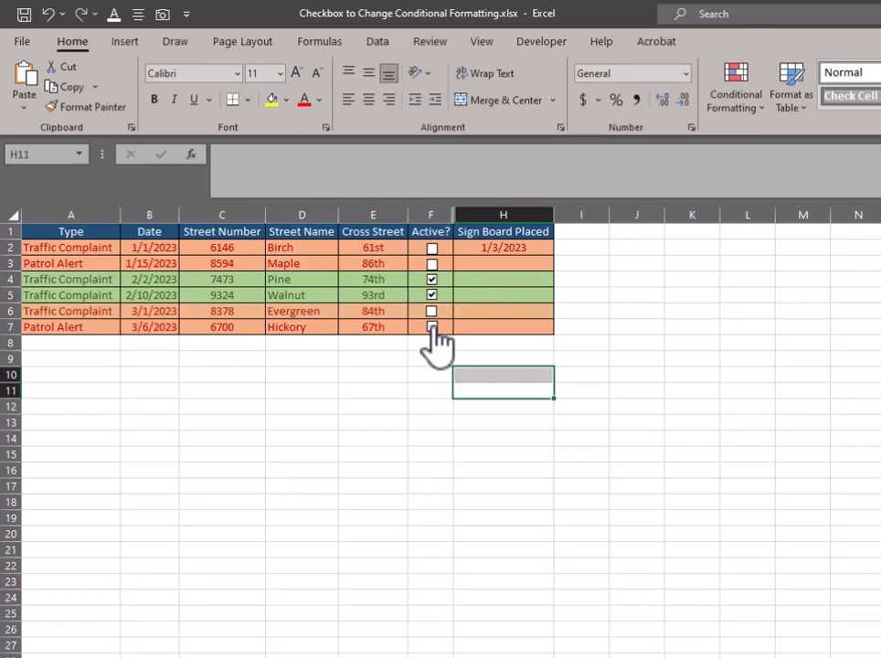
left_click(433, 329)
left_click(433, 330)
left_click(433, 330)
Step: Change the F7 checkbox's cell link to G7, and toggle the checkbox off and on to test row 7's color
right_click(432, 328)
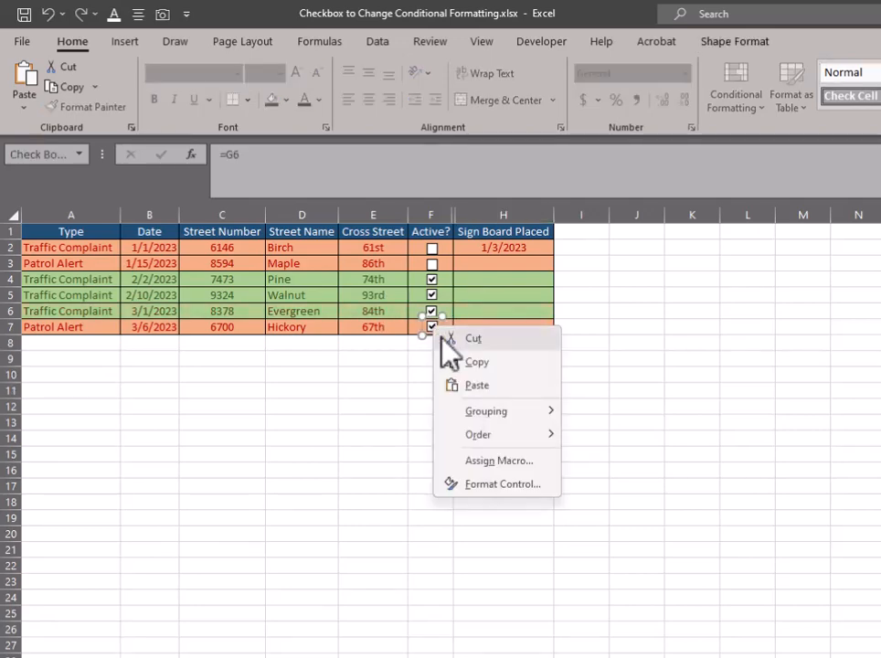
left_click(499, 484)
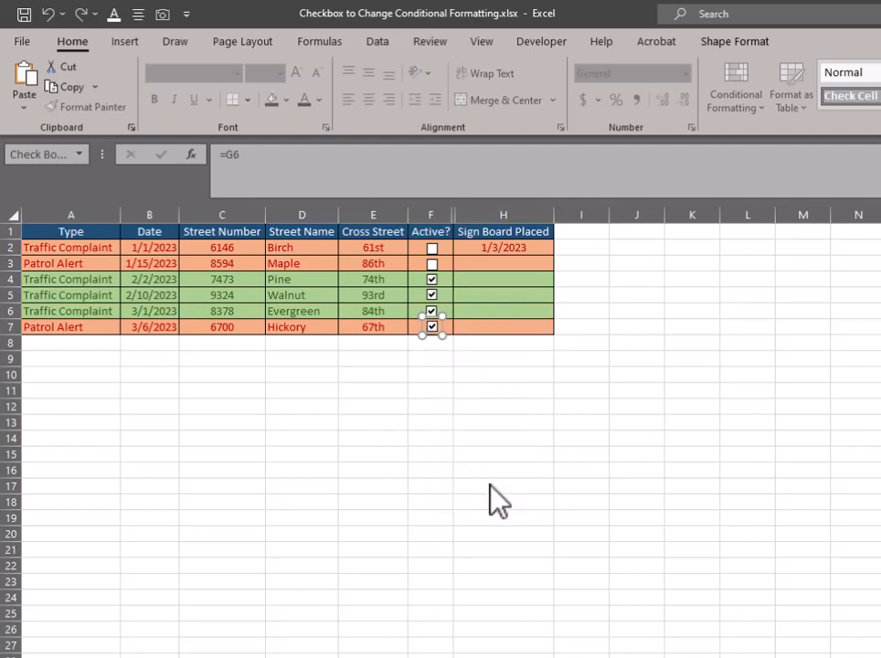
left_click(586, 233)
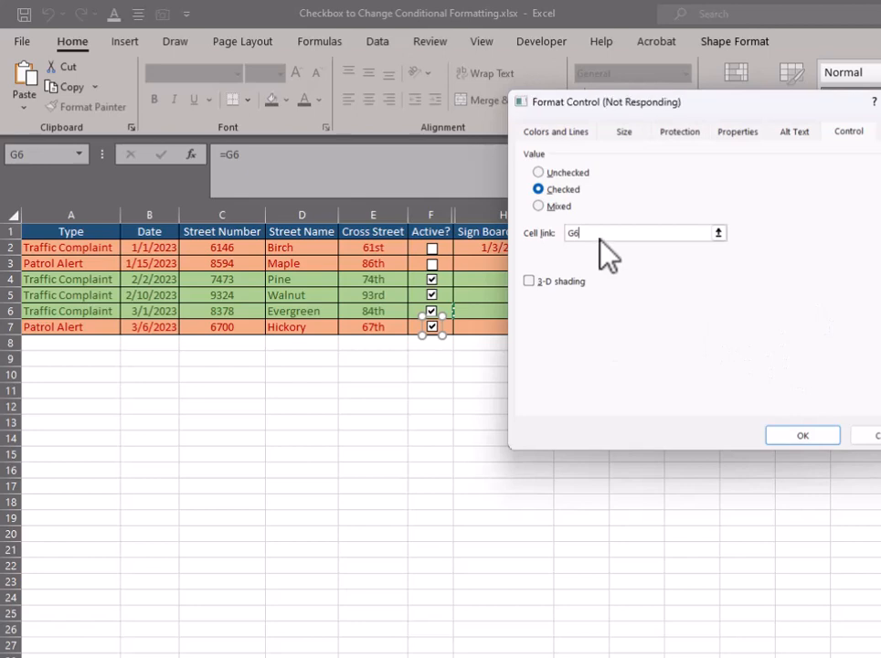
key("BackSpace")
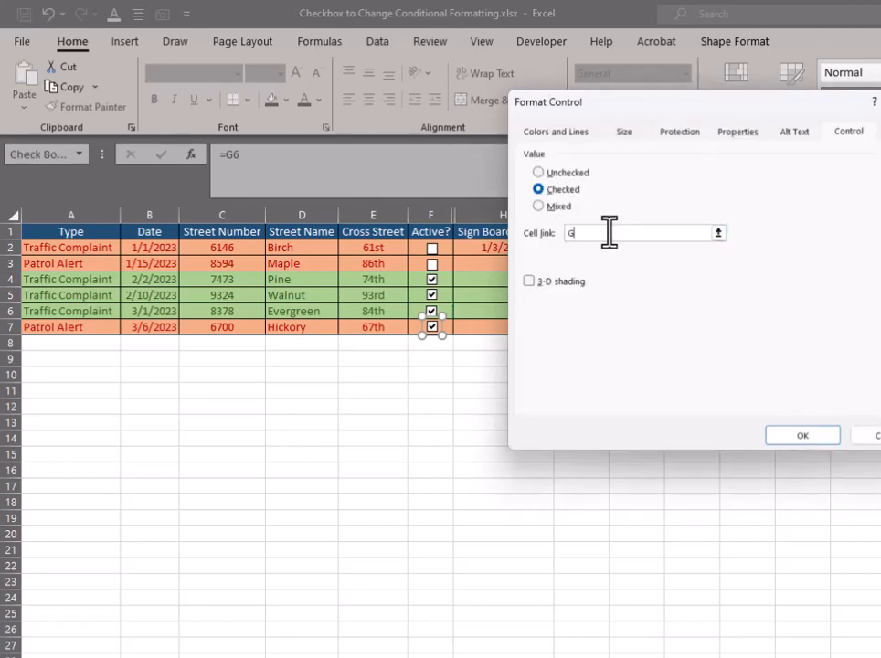
left_click(804, 437)
left_click(526, 423)
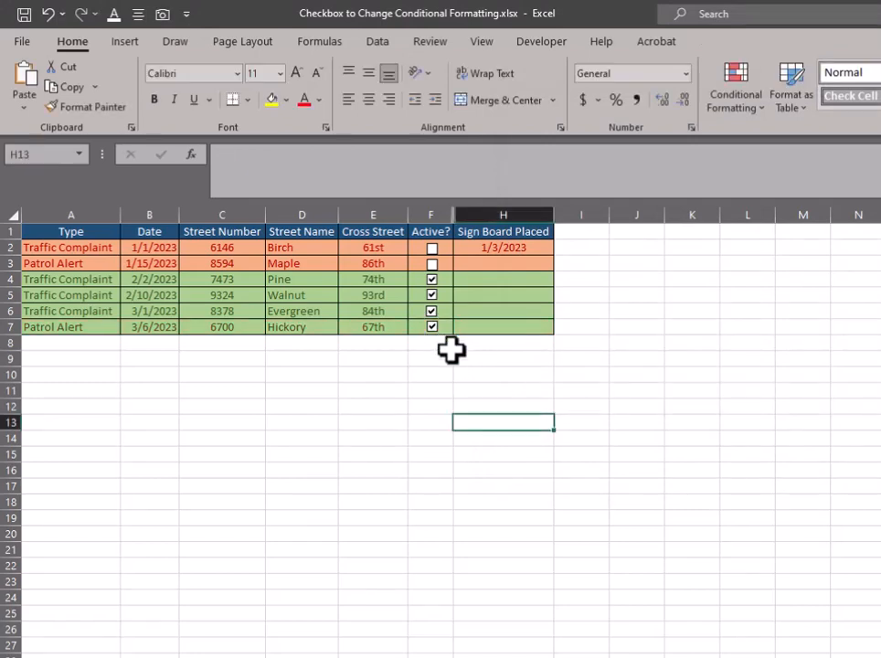
left_click(433, 328)
left_click(432, 327)
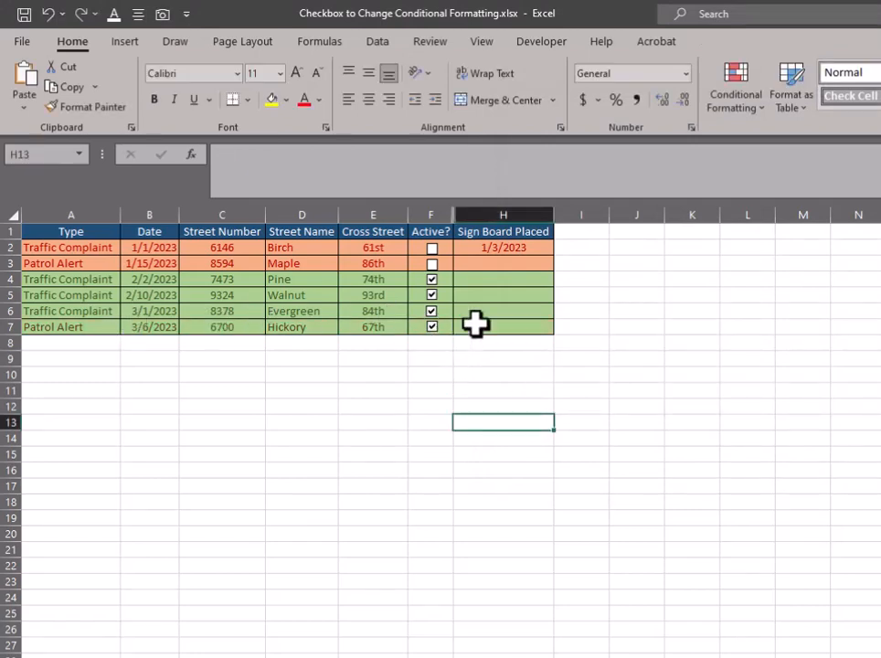